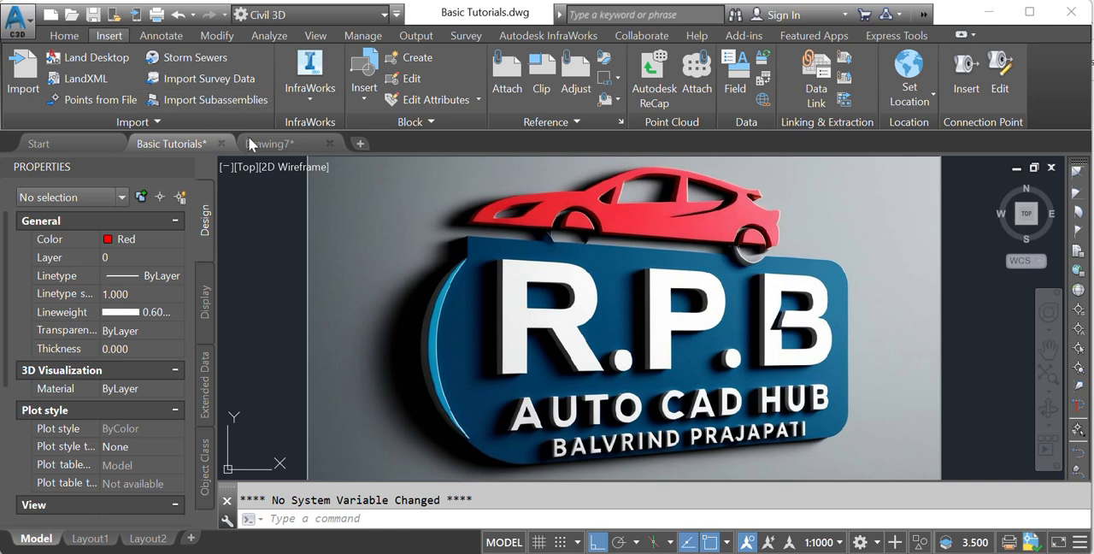
- Attach the office plan PDF to Drawing7 as an underlay at 0,0,0 with scale 1.000 and a relative path
left_click(269, 145)
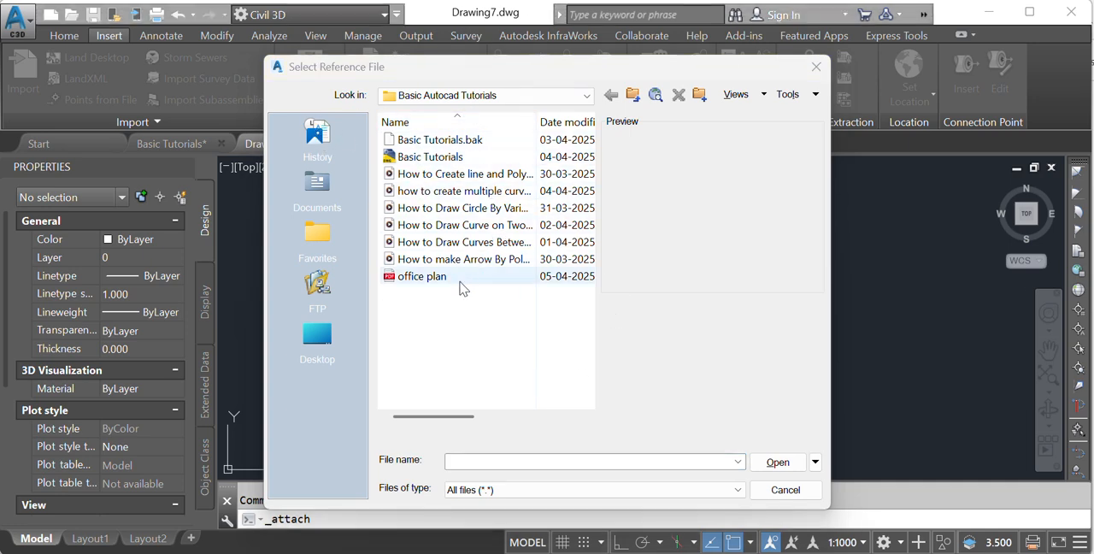
left_click(415, 280)
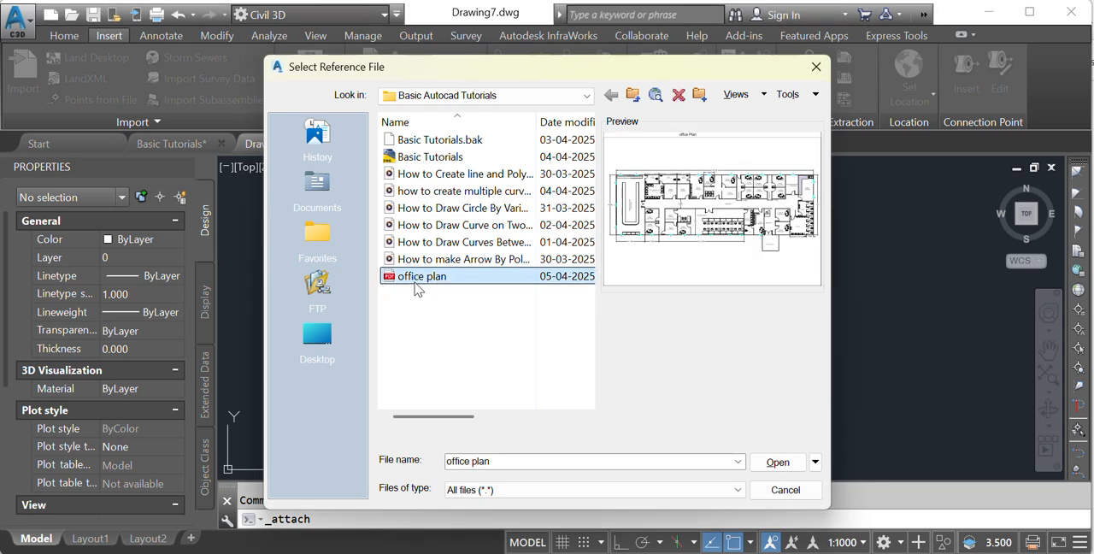
left_click(774, 462)
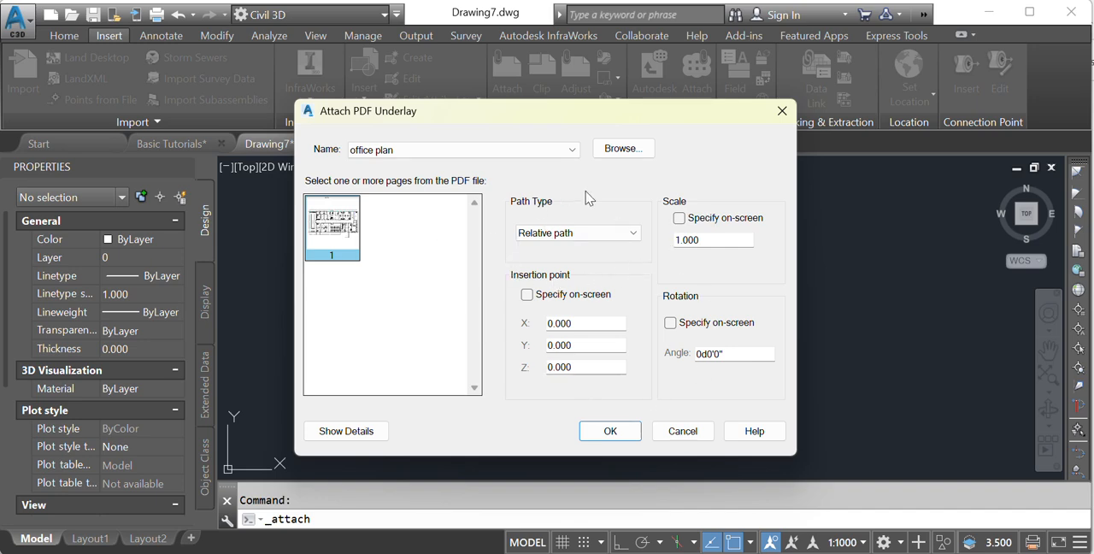
left_click(609, 431)
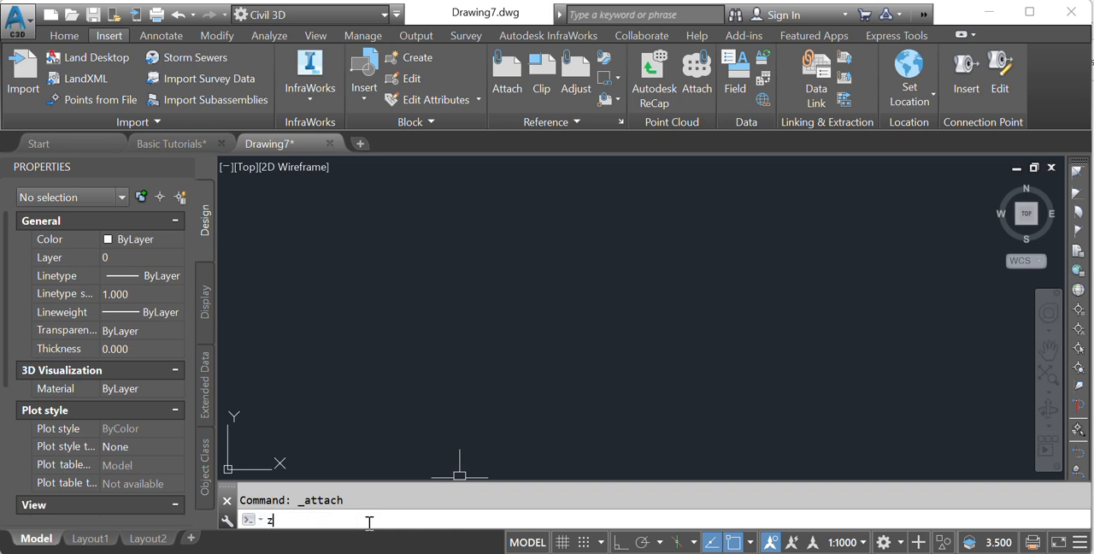
- Zoom to the drawing extents so the whole attached office plan fits in view
key("Return")
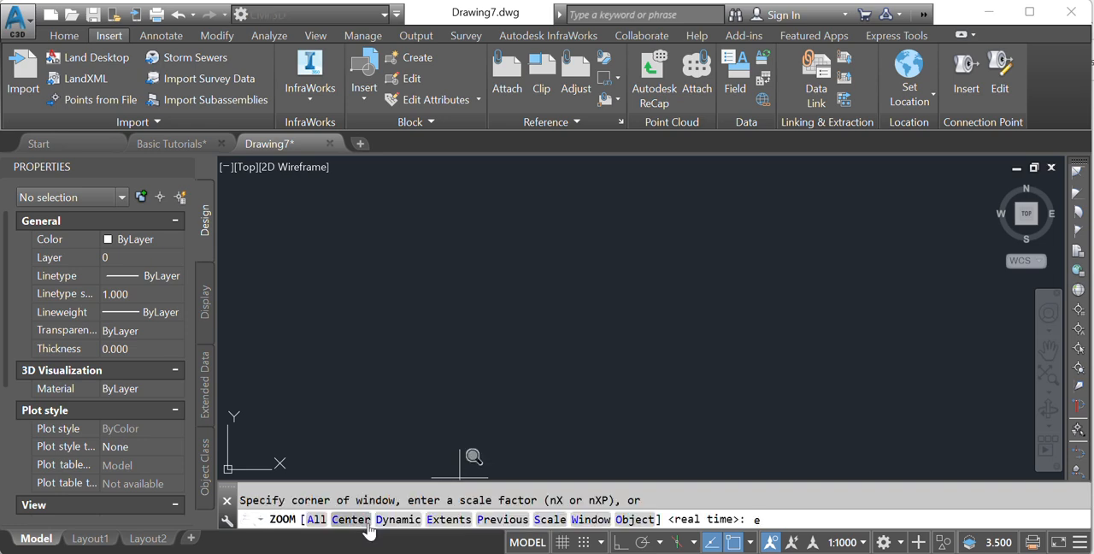
key("Return")
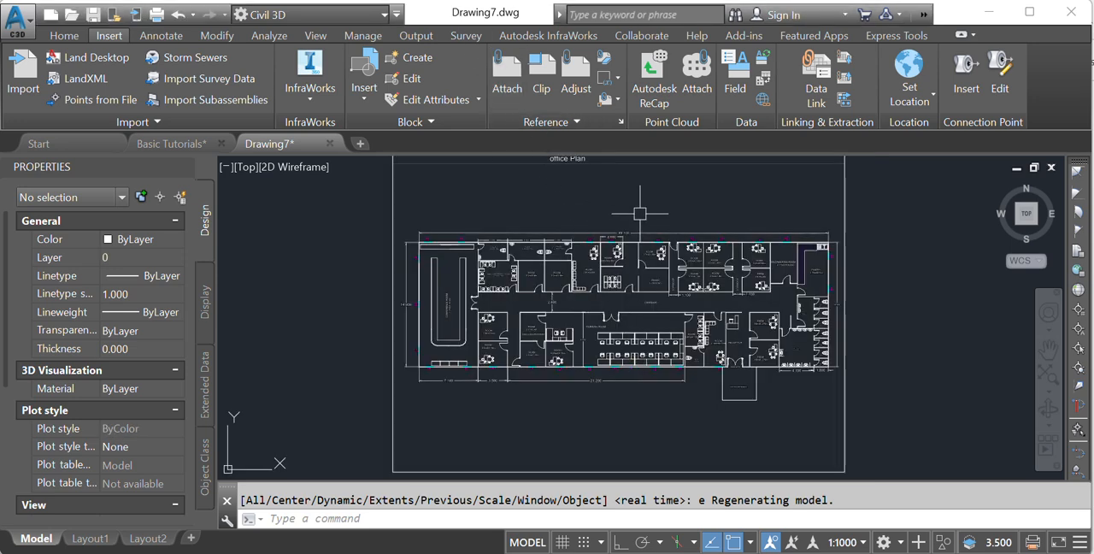
scroll(625, 230, "down", 2)
middle_click_drag(623, 241, 591, 268)
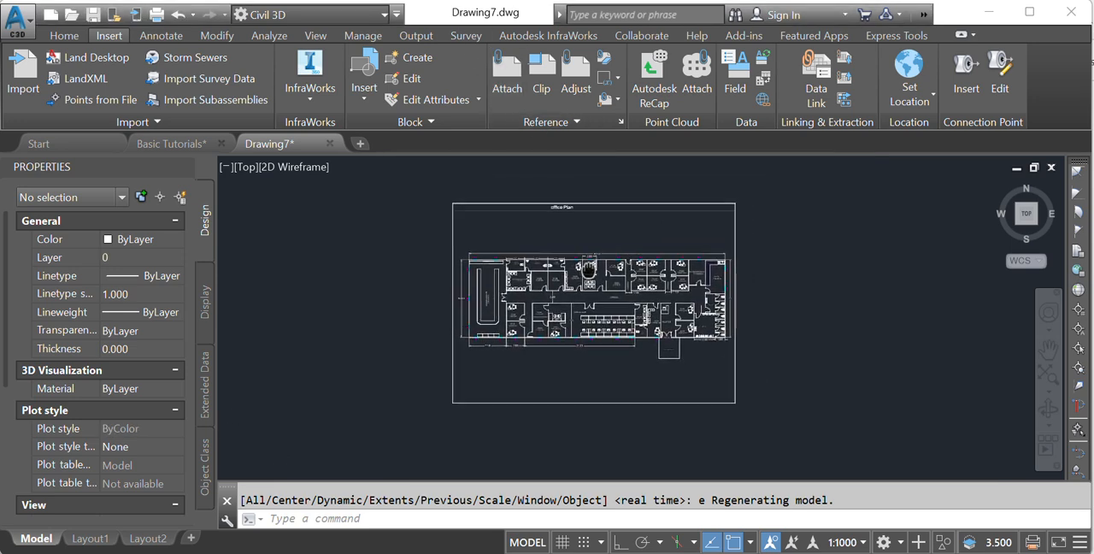
- Import the office plan underlay as objects with a window around the entire sheet, and unload the PDF underlay
left_click(677, 208)
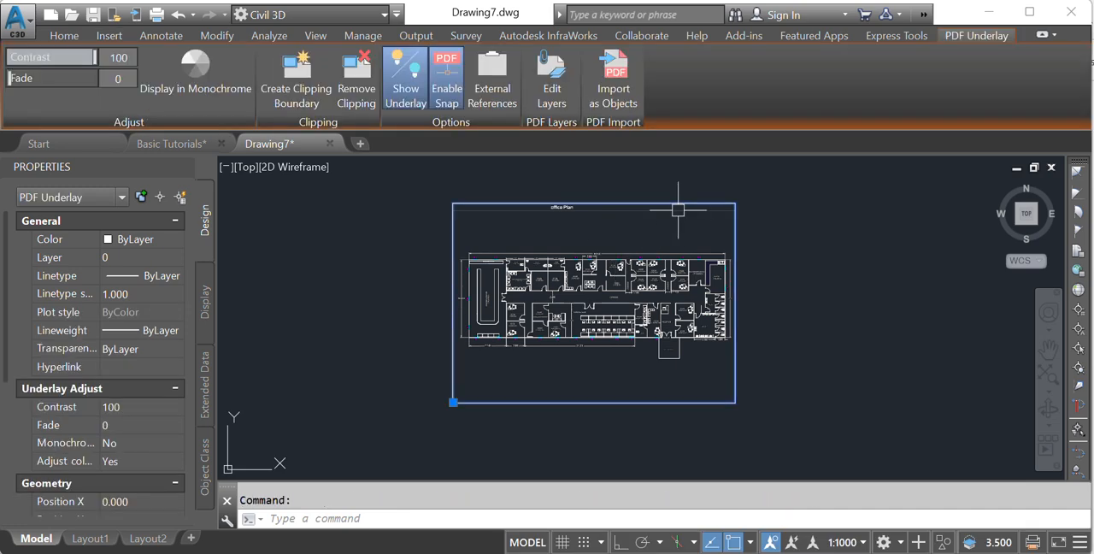
scroll(589, 247, "up", 3)
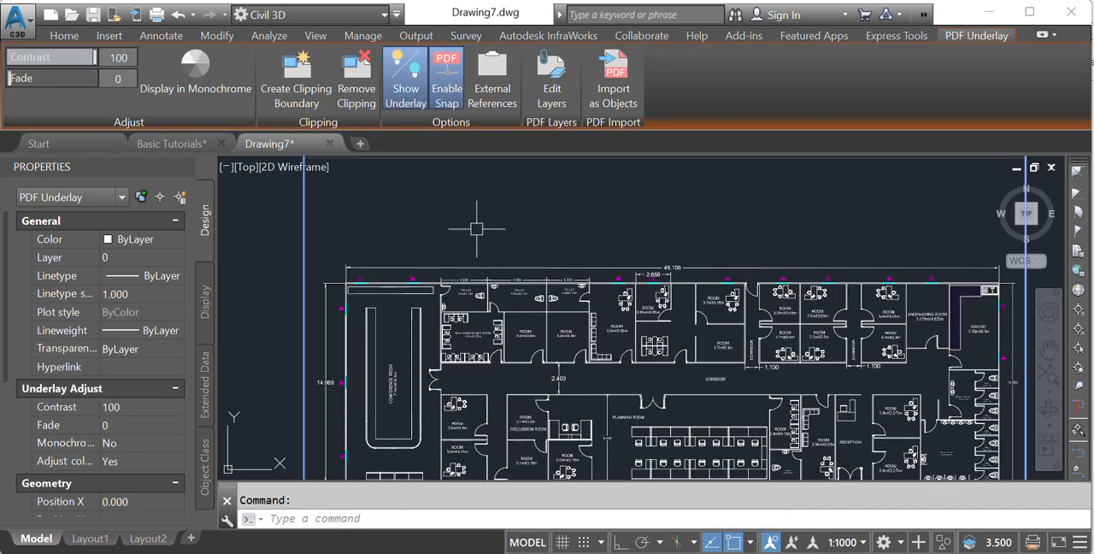
scroll(483, 235, "down", 1)
scroll(656, 239, "down", 1)
scroll(640, 289, "up", 3)
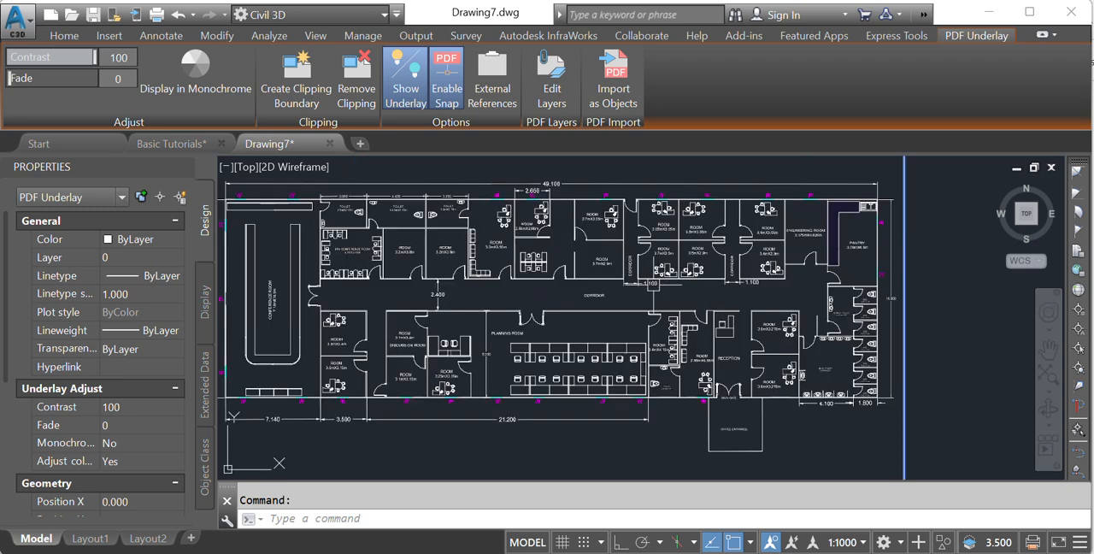
scroll(666, 291, "down", 5)
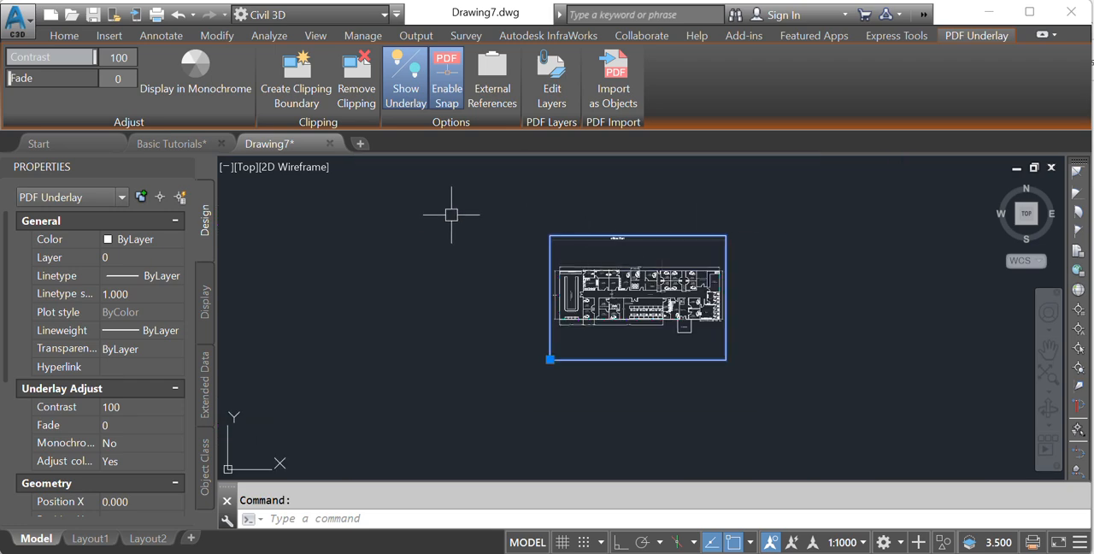
left_click(612, 113)
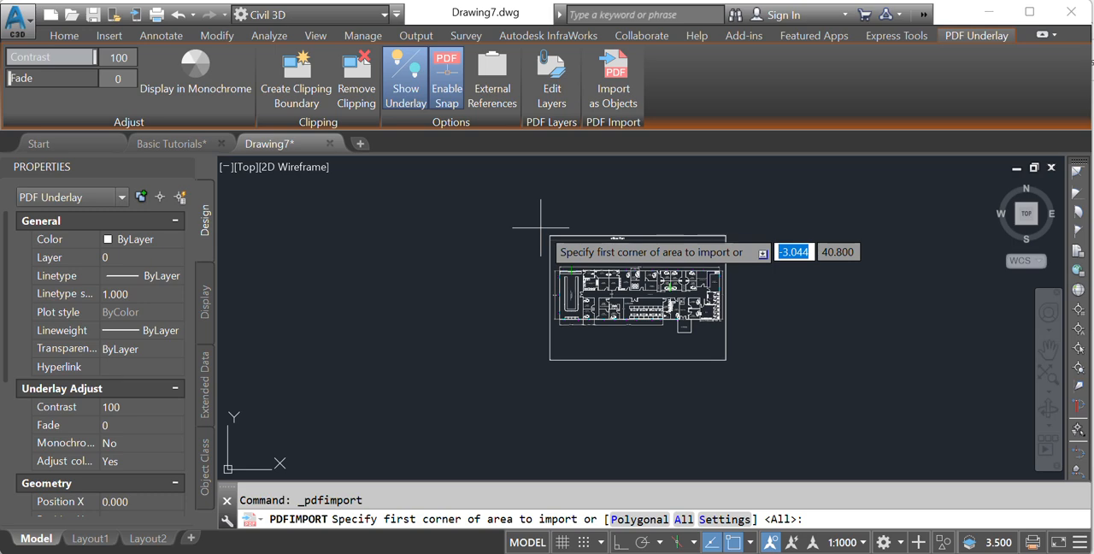
scroll(649, 265, "up", 4)
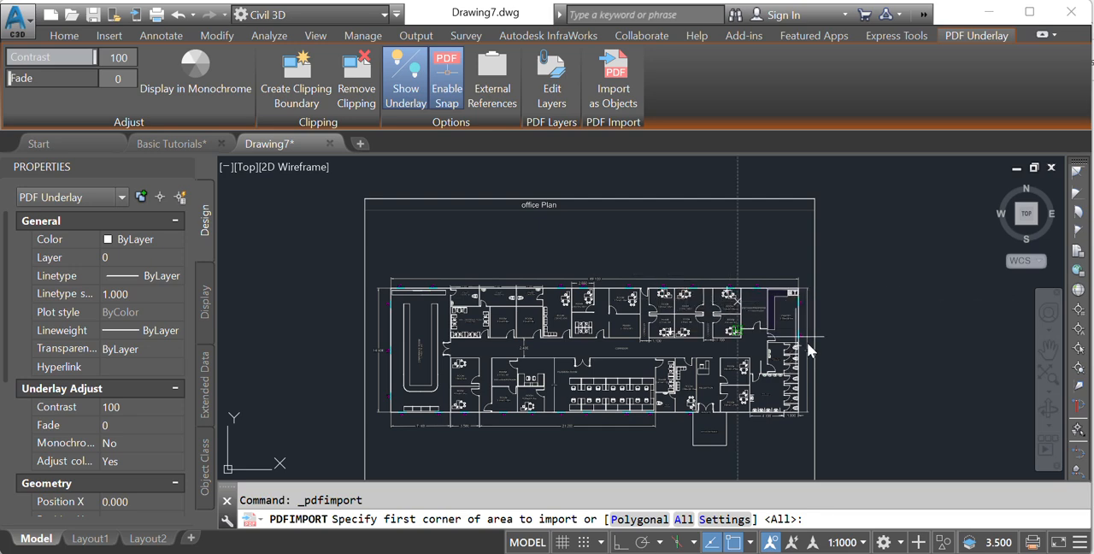
scroll(778, 332, "down", 2)
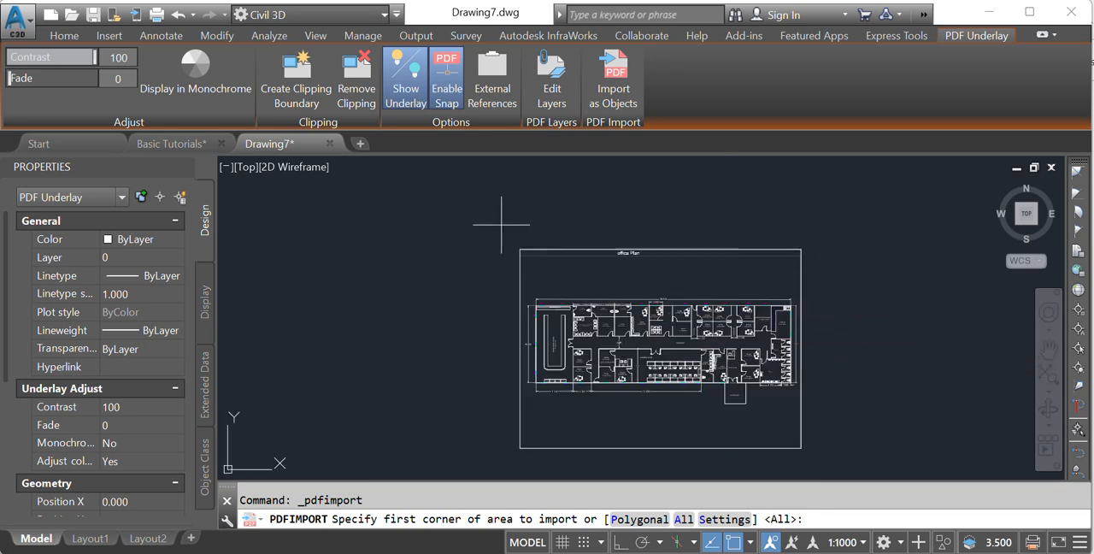
left_click(501, 224)
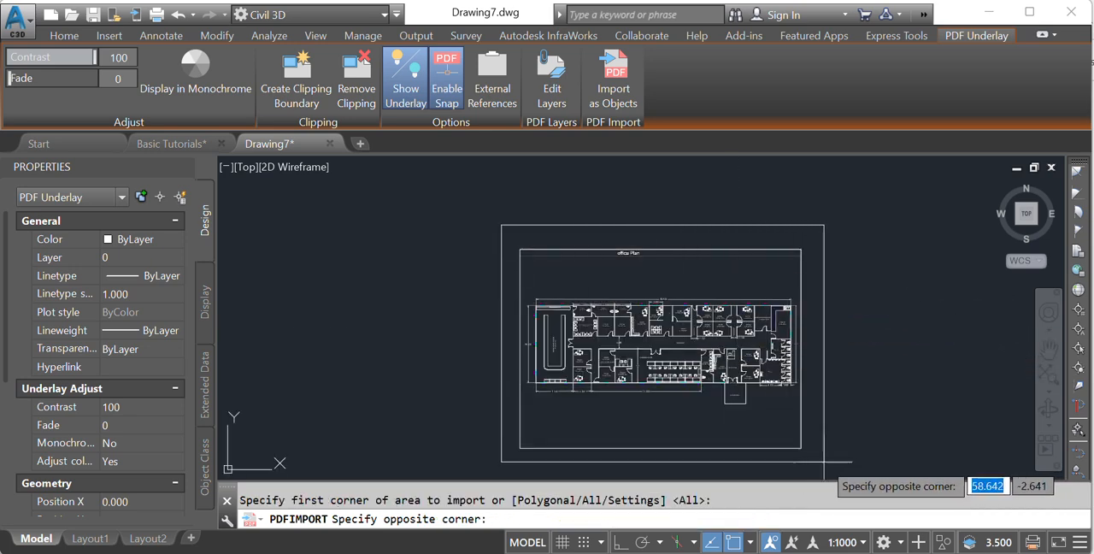
left_click(818, 473)
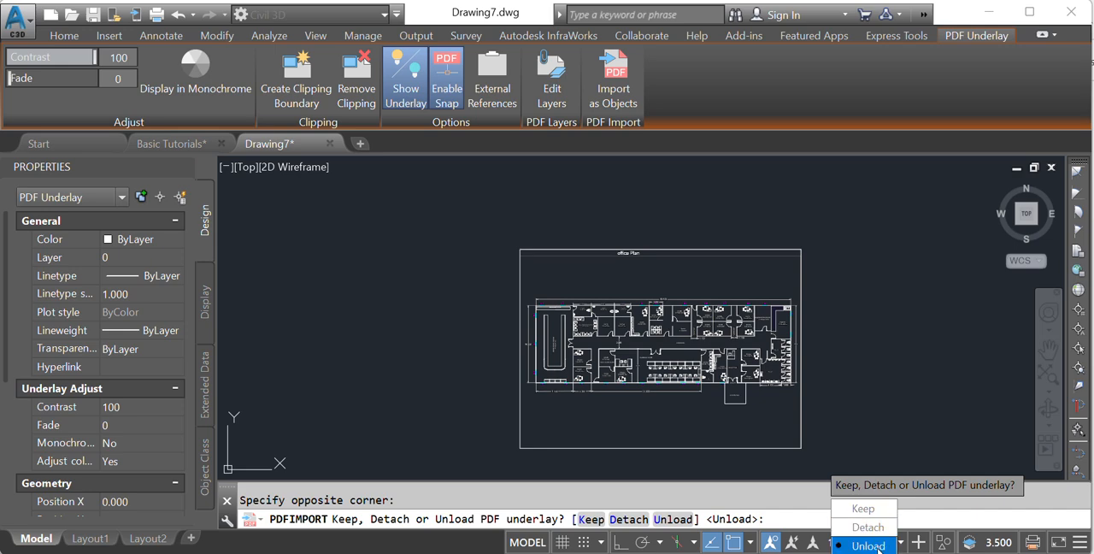
left_click(869, 545)
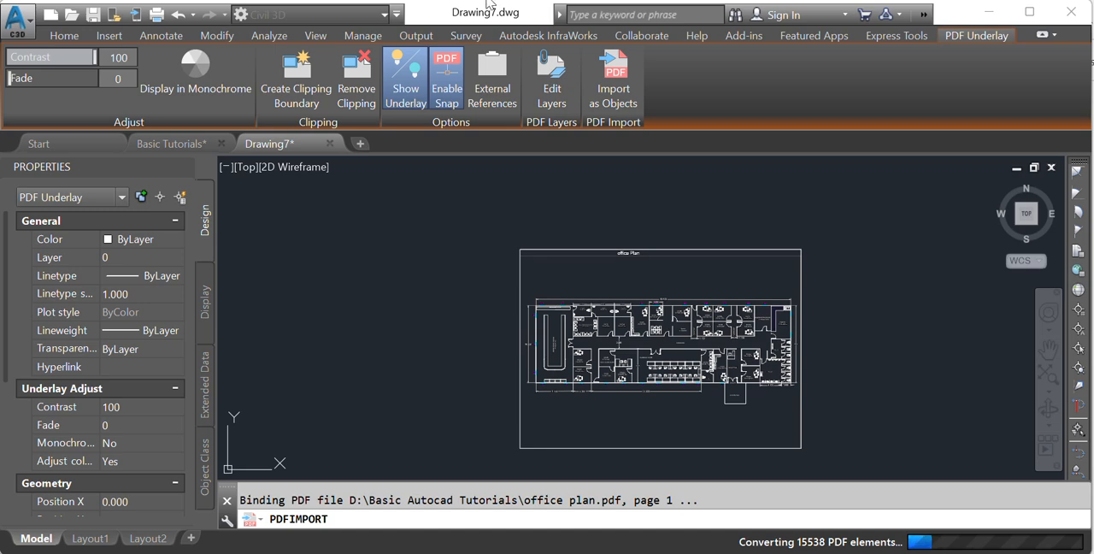
- Inspect the imported text by selecting the size label of the room beside the mini conference room, and clear the selection
scroll(658, 273, "up", 2)
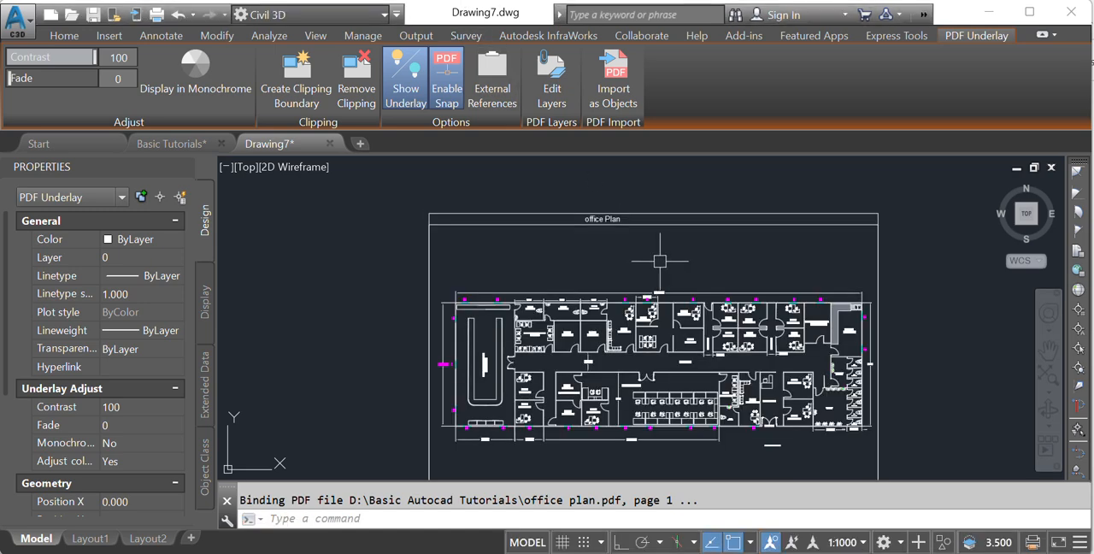
middle_click_drag(660, 261, 630, 228)
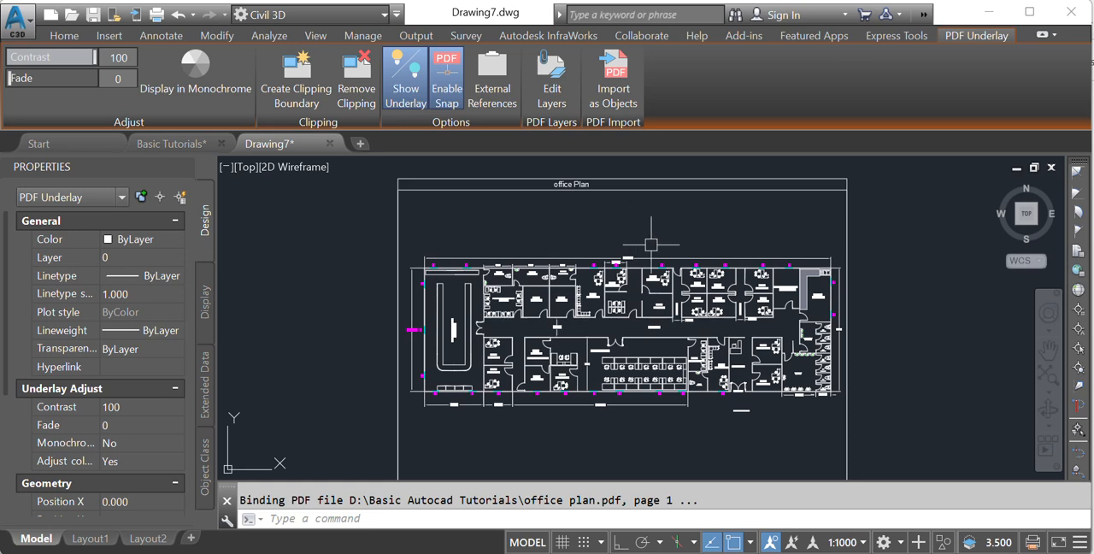
scroll(522, 318, "up", 5)
middle_click_drag(532, 306, 623, 357)
scroll(623, 329, "up", 2)
left_click(647, 303)
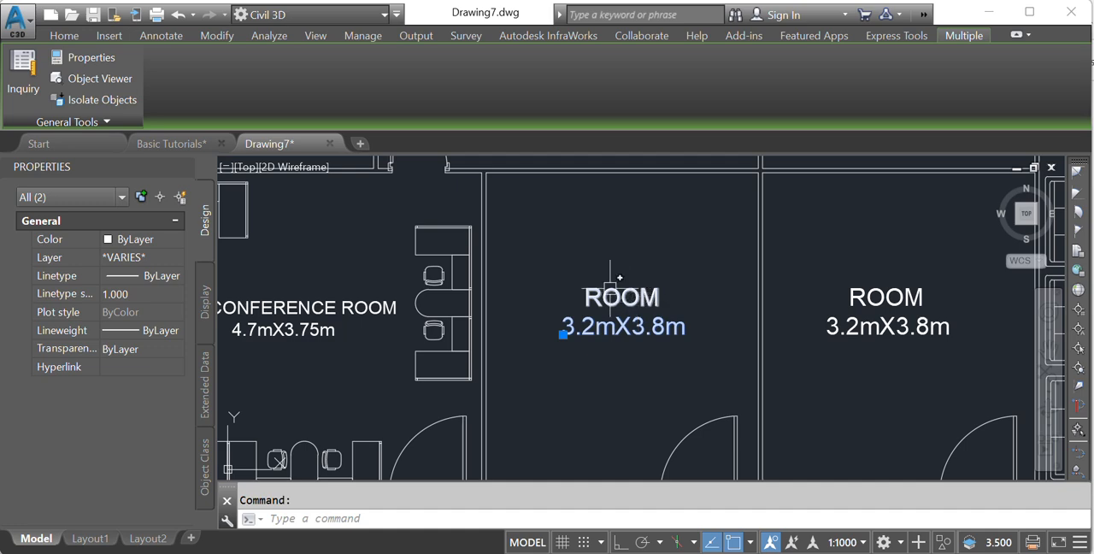
scroll(633, 279, "down", 4)
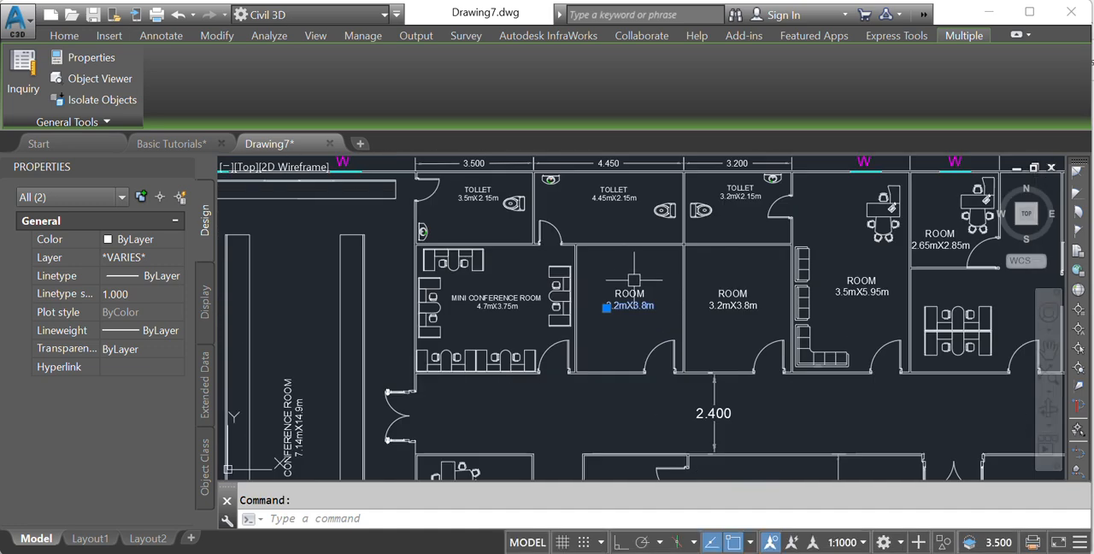
key("Escape")
- Select the imported wall line above the room beside the mini conference room, examine its extent and object type, and deselect it
scroll(636, 245, "up", 5)
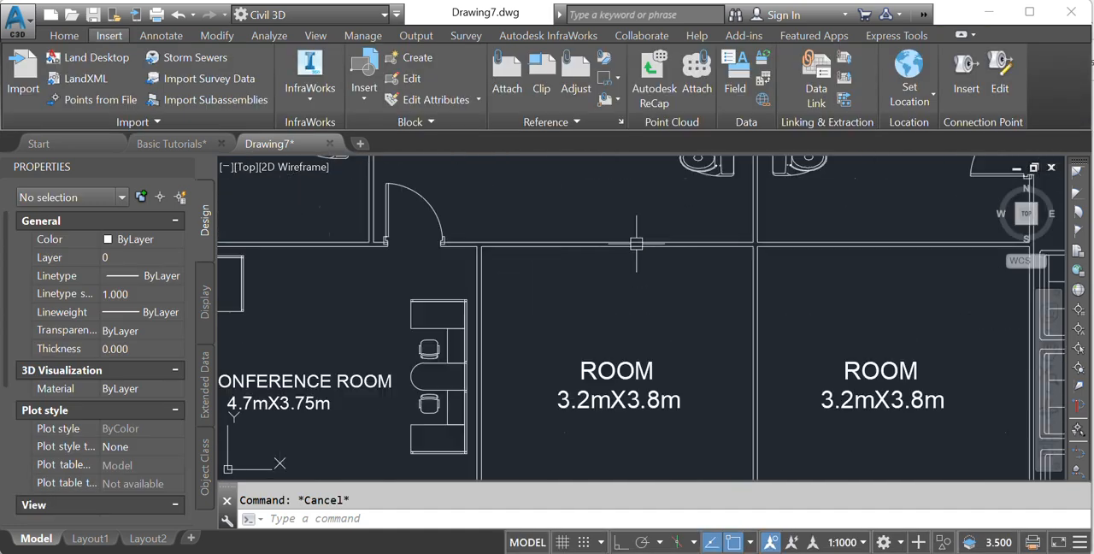
left_click(636, 244)
scroll(637, 248, "down", 4)
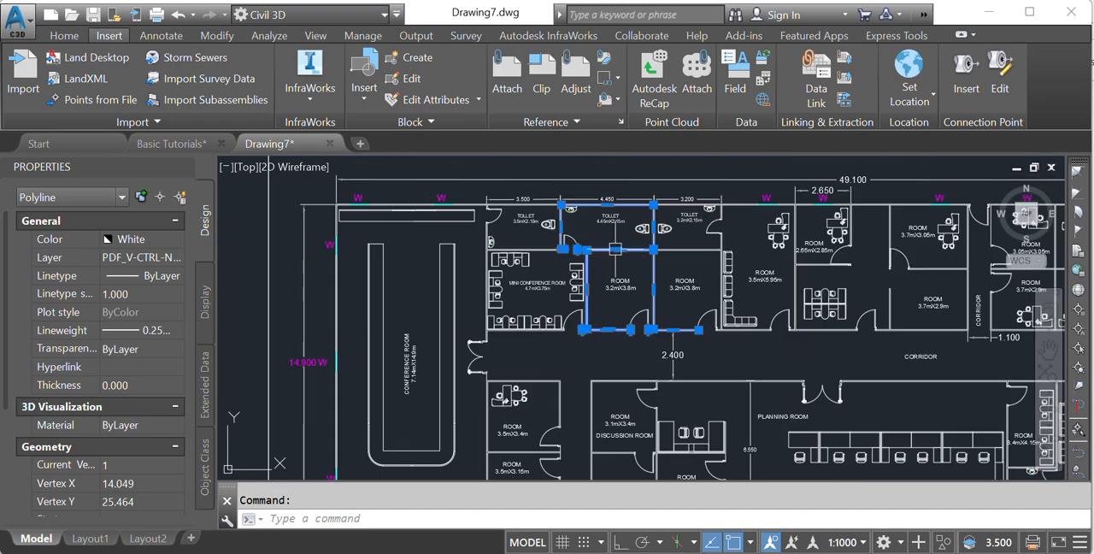
scroll(641, 313, "up", 1)
scroll(641, 313, "down", 2)
scroll(448, 222, "up", 5)
scroll(642, 219, "up", 1)
scroll(642, 220, "down", 5)
scroll(726, 284, "up", 6)
scroll(726, 285, "down", 5)
scroll(684, 309, "down", 1)
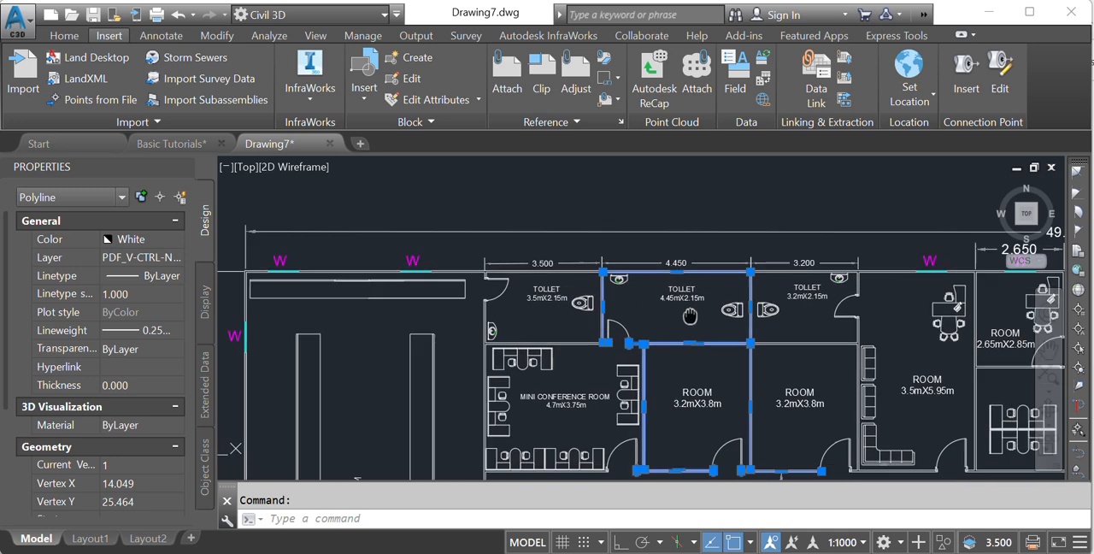
key("Escape")
- Add an aligned dimension across the 3.5mX2.15m toilet, using the existing dimension's end points and placing it just above that dimension
scroll(684, 310, "down", 5)
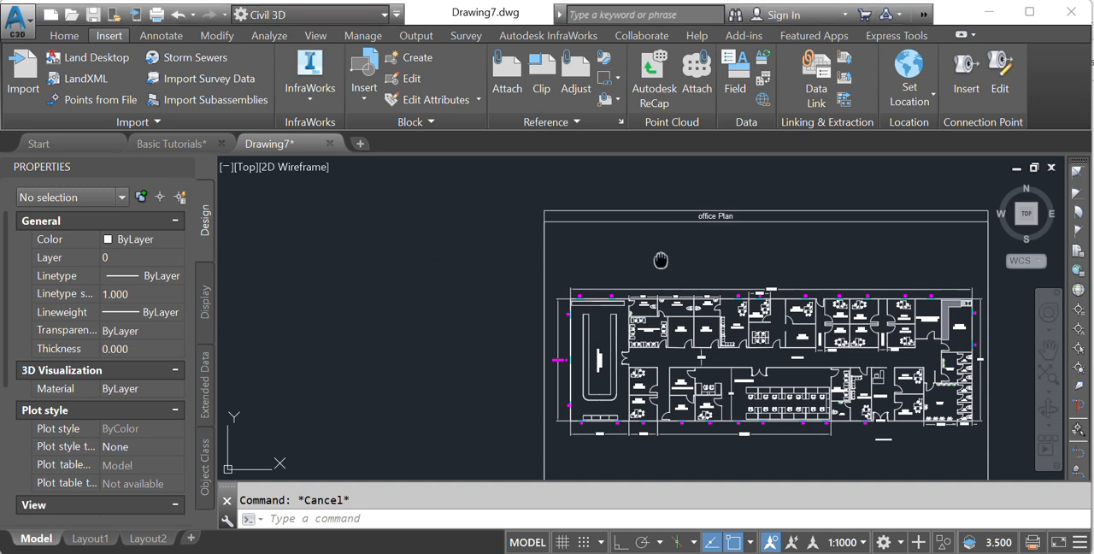
middle_click_drag(662, 259, 530, 230)
scroll(497, 283, "up", 8)
middle_click_drag(547, 266, 537, 323)
mouse_move(539, 321)
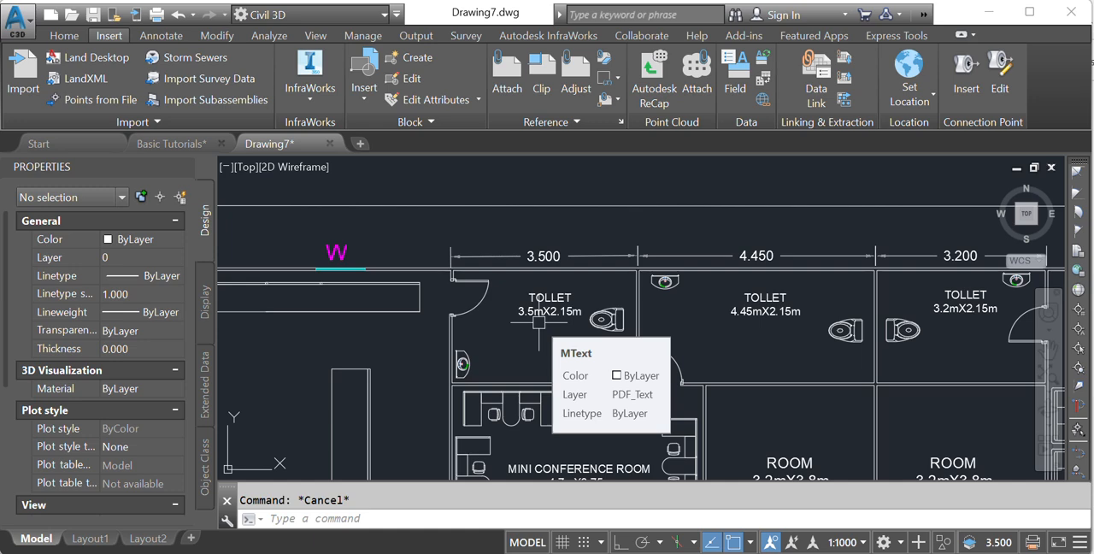
type("DAL")
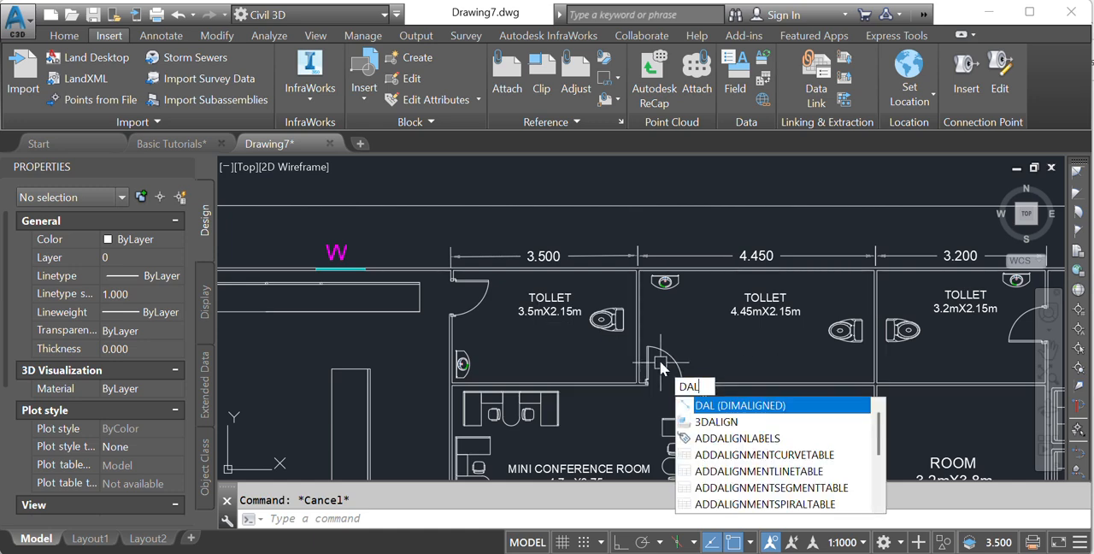
key("Return")
scroll(451, 276, "up", 8)
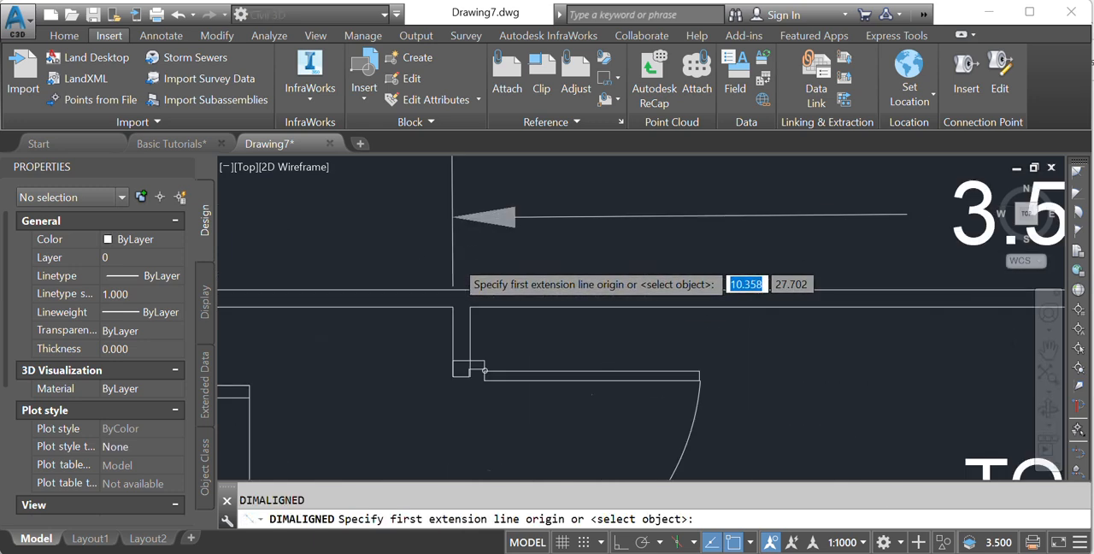
left_click(445, 261)
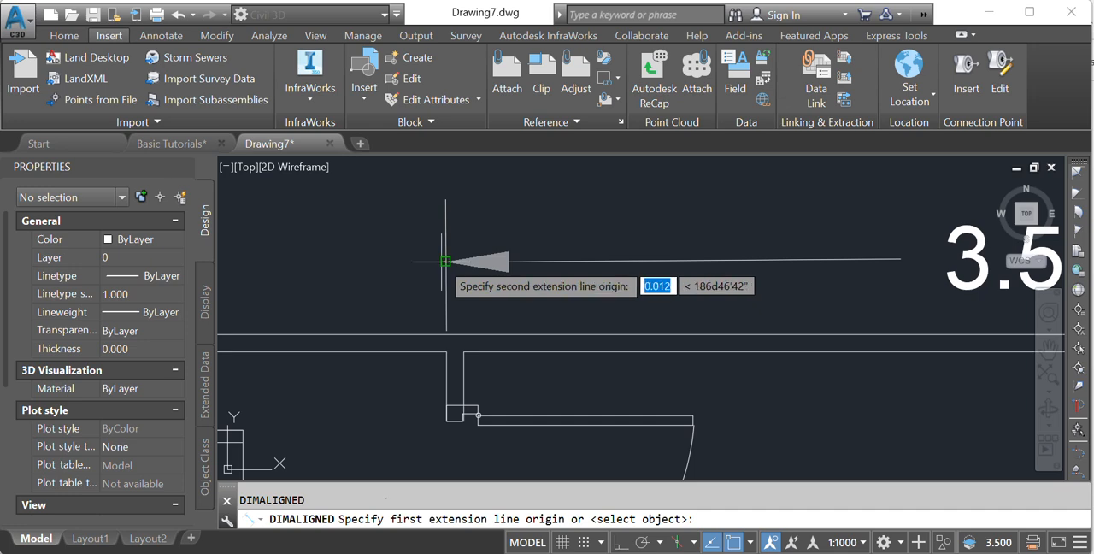
scroll(445, 261, "down", 4)
middle_click_drag(811, 285, 663, 318)
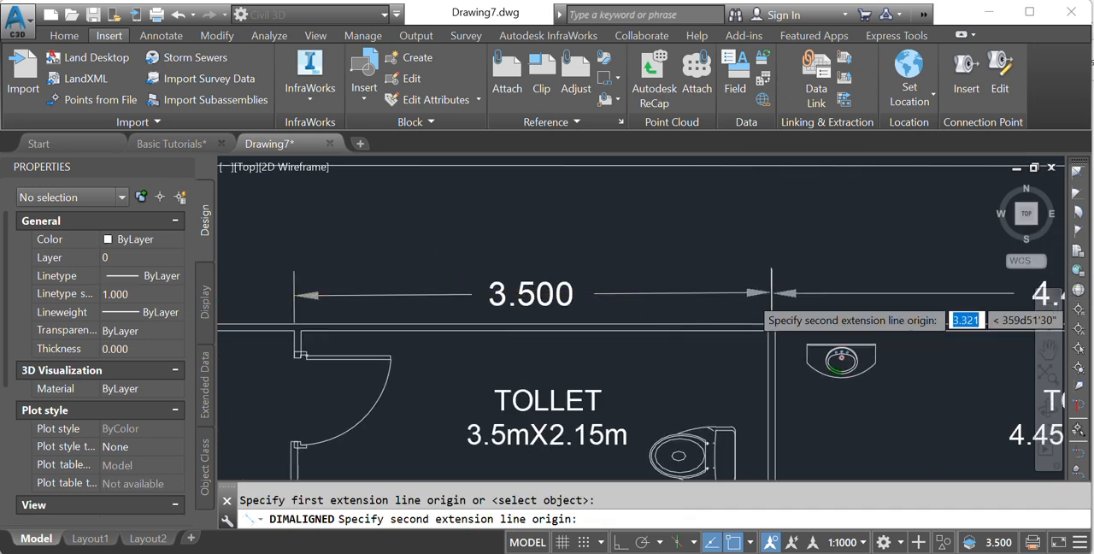
scroll(755, 299, "up", 2)
left_click(780, 293)
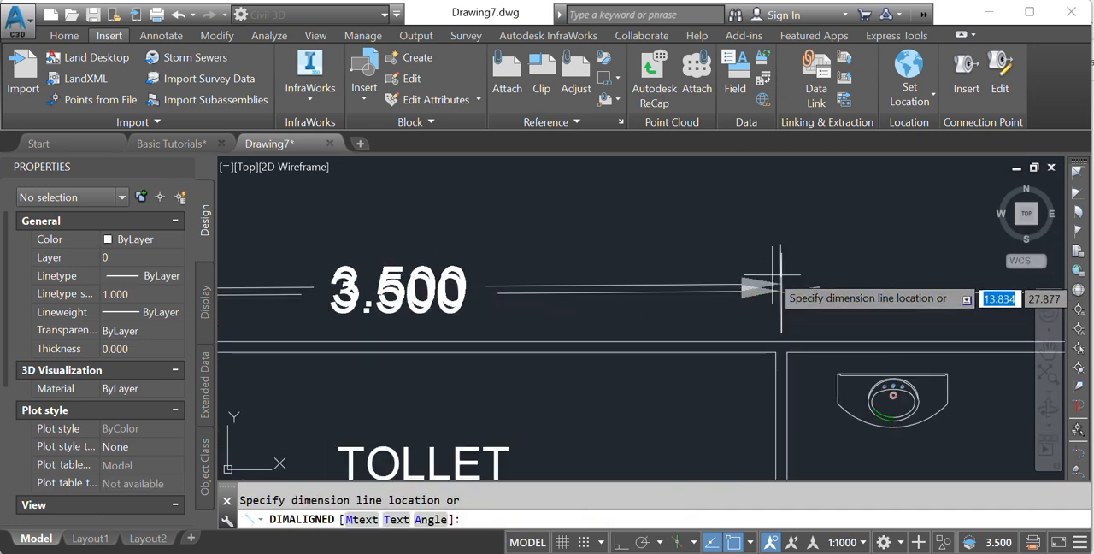
scroll(773, 287, "down", 2)
left_click(755, 243)
- Compare the added toilet dimension with the imported one below it, and review the whole plan
scroll(632, 289, "down", 2)
scroll(619, 329, "down", 5)
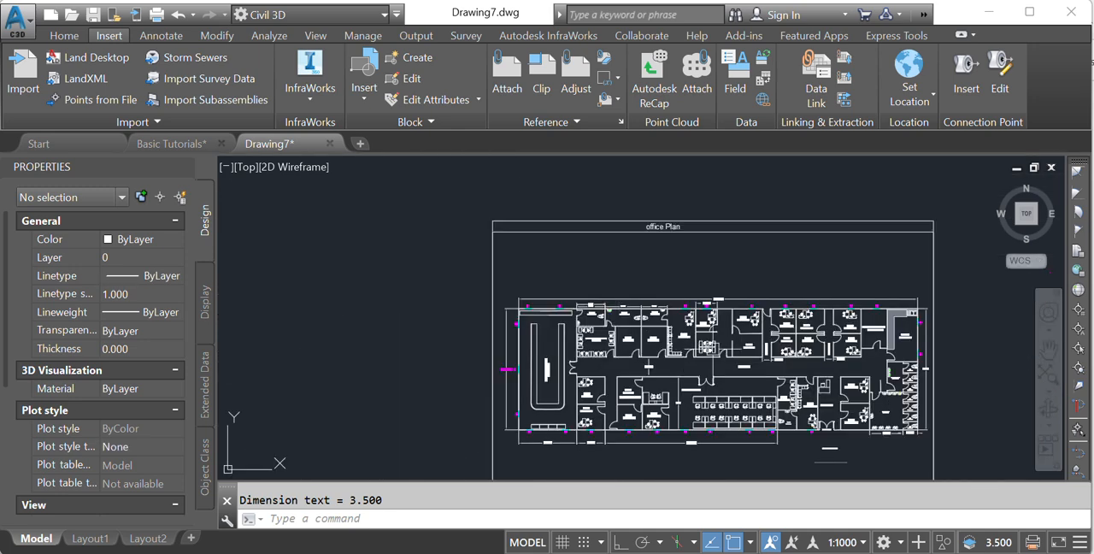
scroll(624, 320, "up", 5)
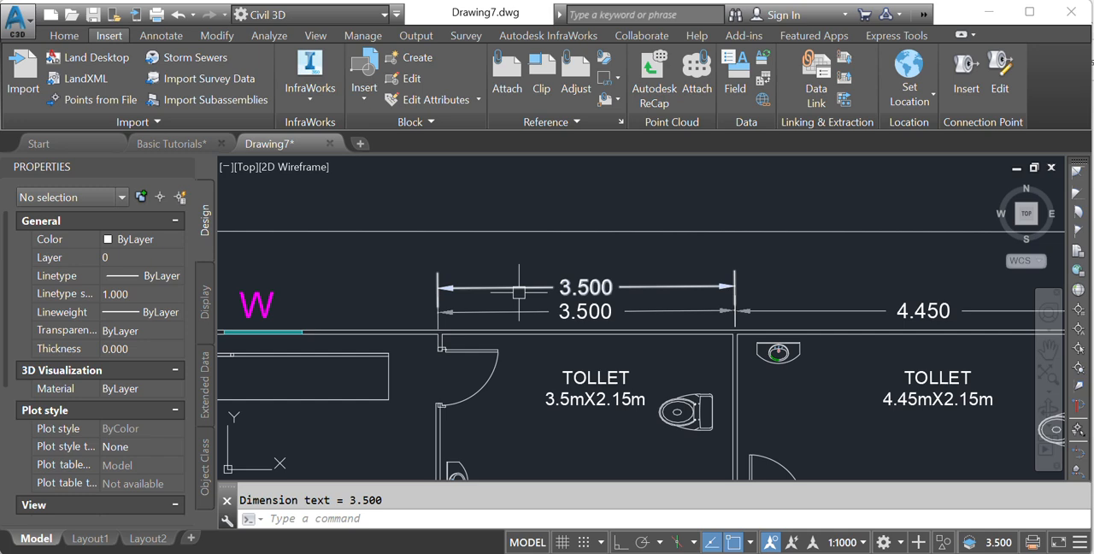
scroll(518, 292, "down", 5)
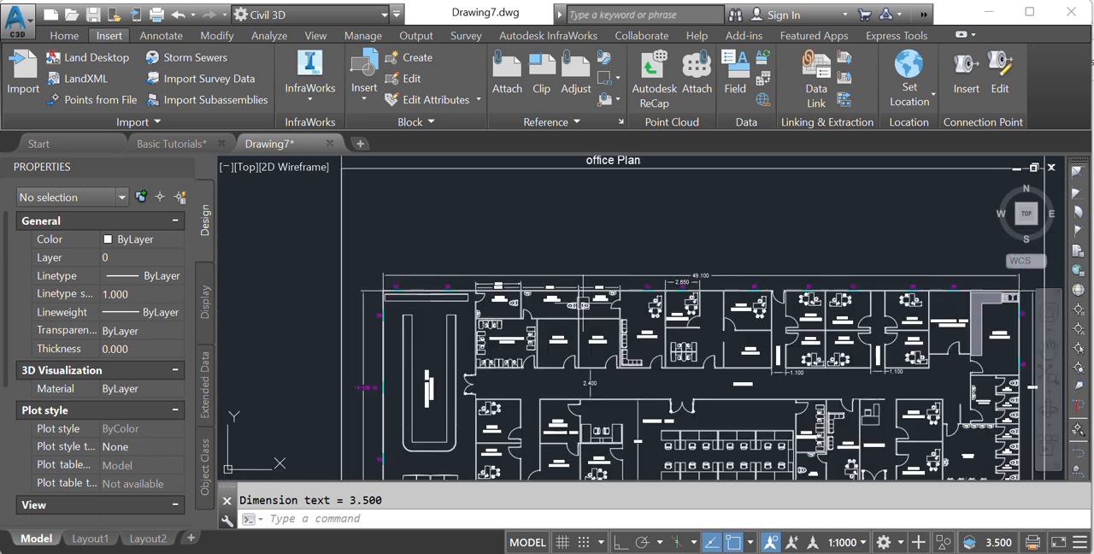
middle_click_drag(703, 369, 680, 347)
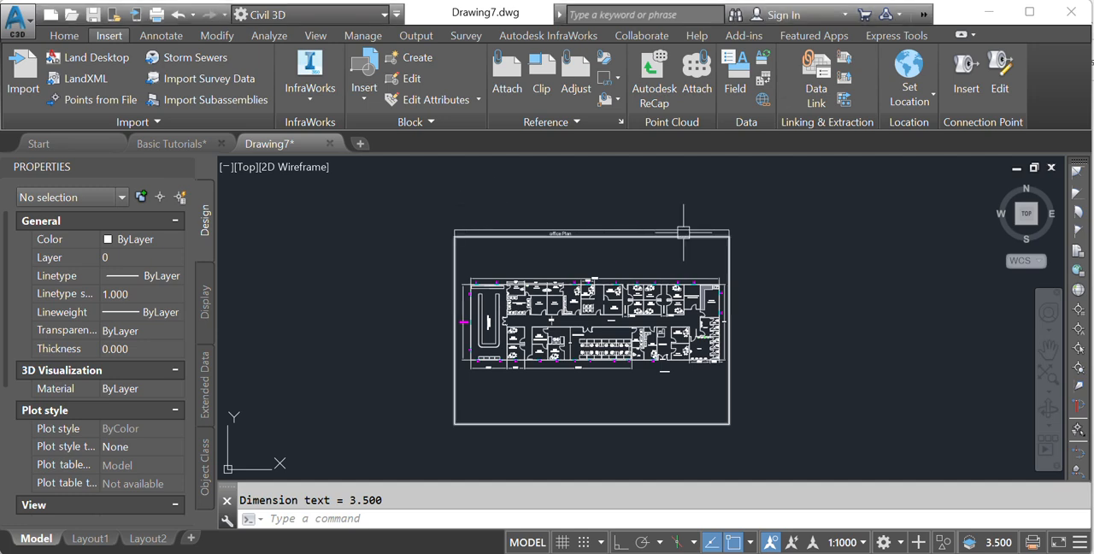
- Move the whole imported office plan, including its frame, about 73 units to the right of its original location
type("m")
key("Return")
scroll(675, 229, "down", 2)
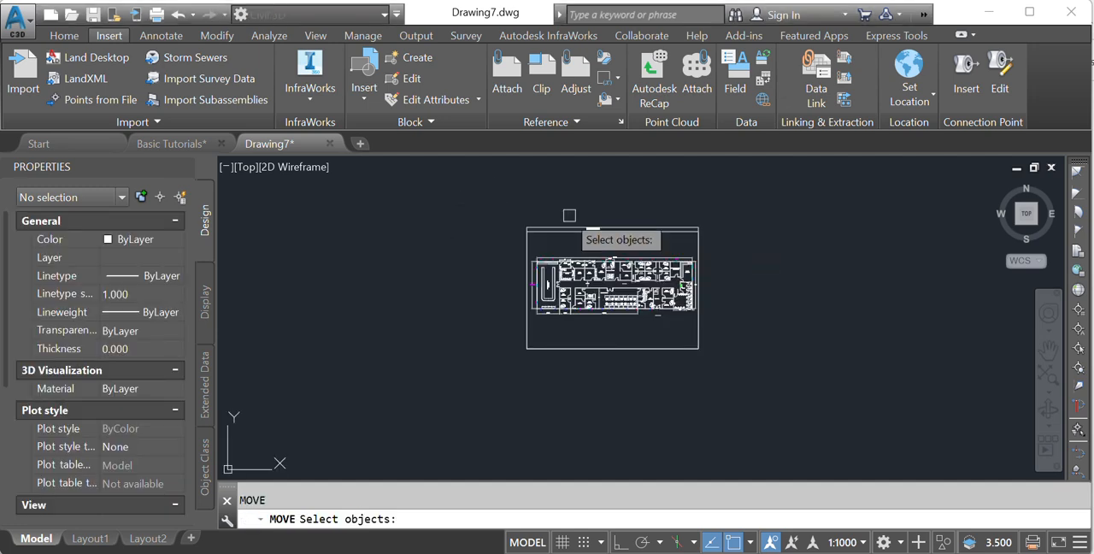
left_click(498, 186)
left_click(748, 372)
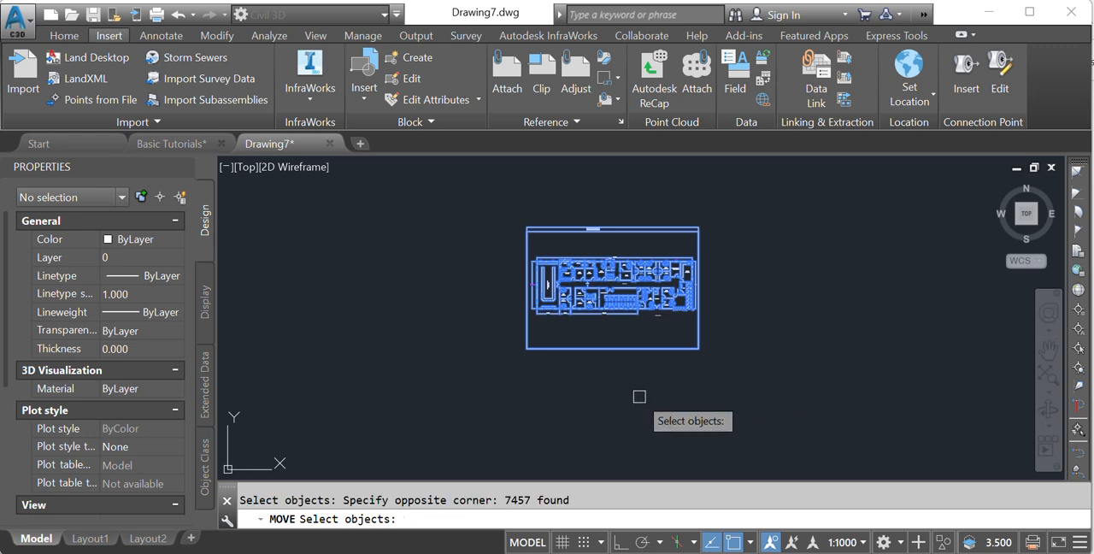
key("Return")
left_click(574, 386)
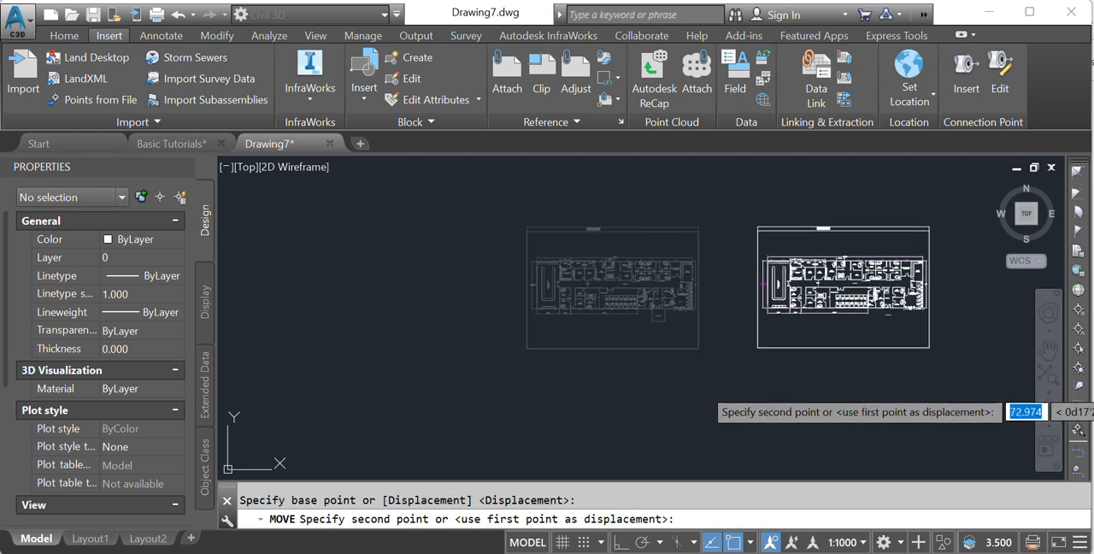
left_click(778, 386)
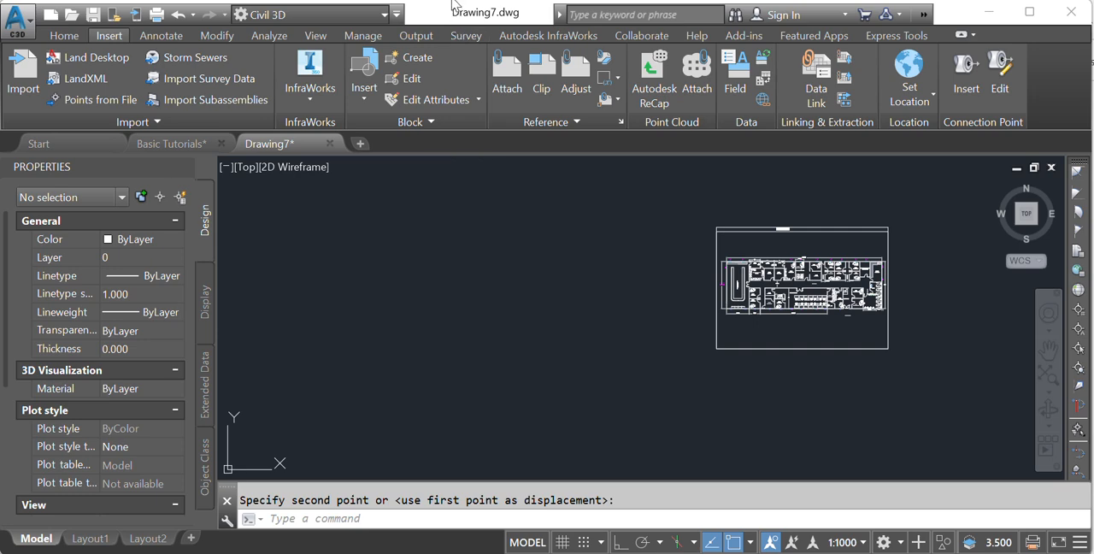
- Open the external references list with XREF and reload the office plan - 1 PDF reference
left_click(310, 519)
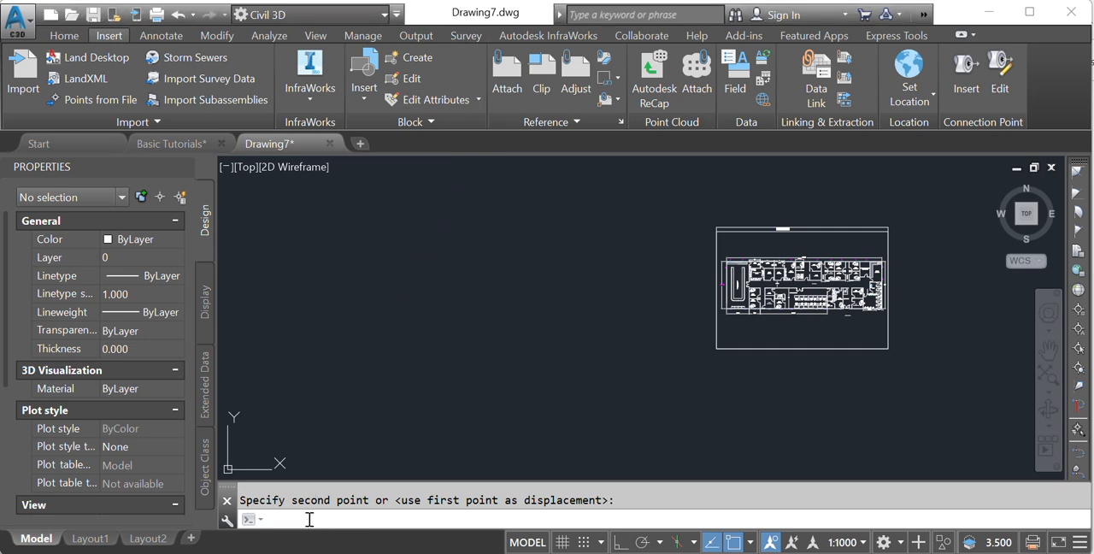
type("xref")
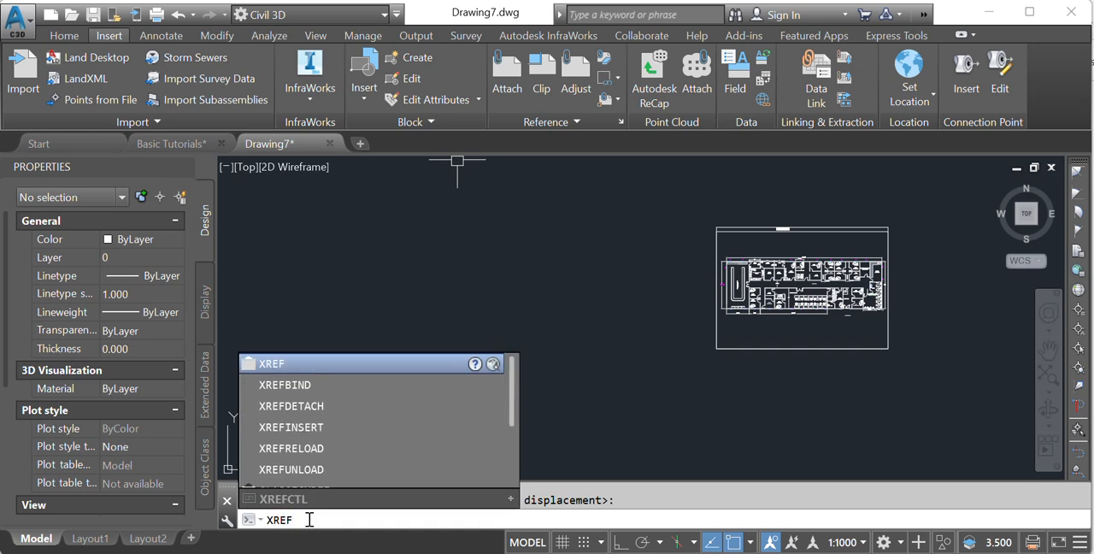
key("Return")
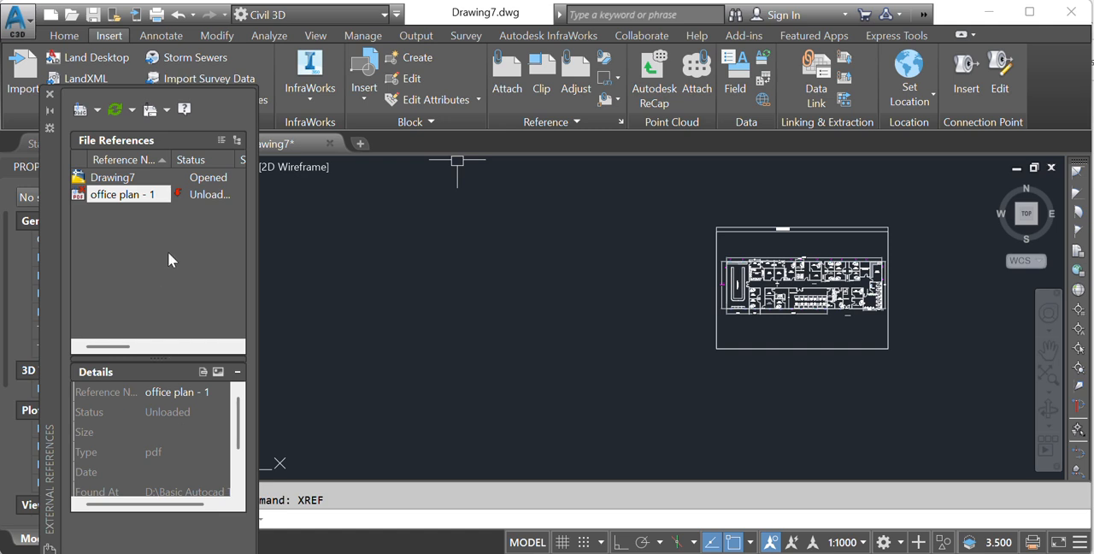
right_click(119, 199)
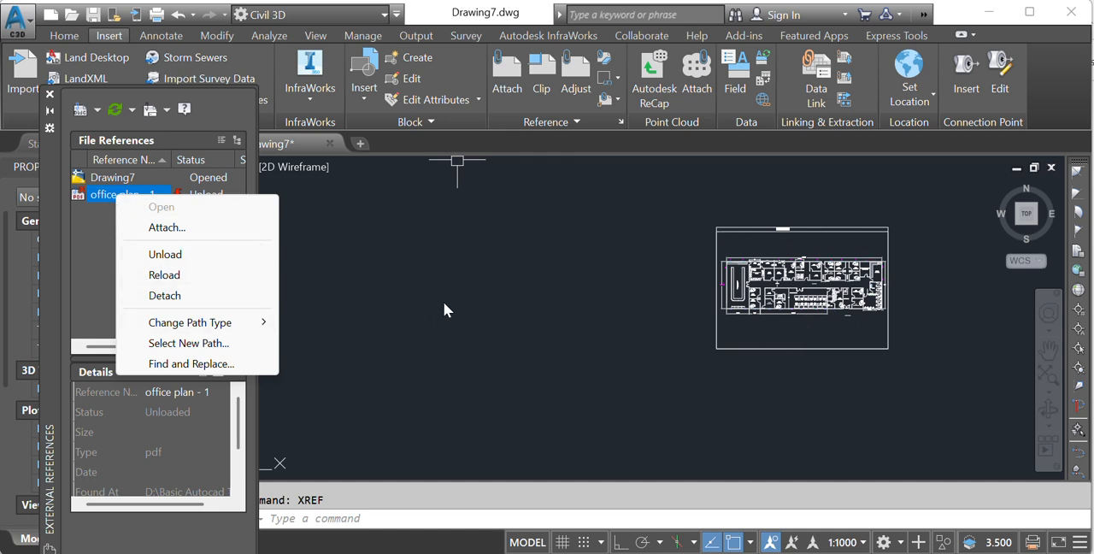
left_click(164, 277)
- Select the reloaded PDF underlay beside the moved plan to examine it, clear the selection, and undo the reload
middle_click_drag(593, 336, 583, 355)
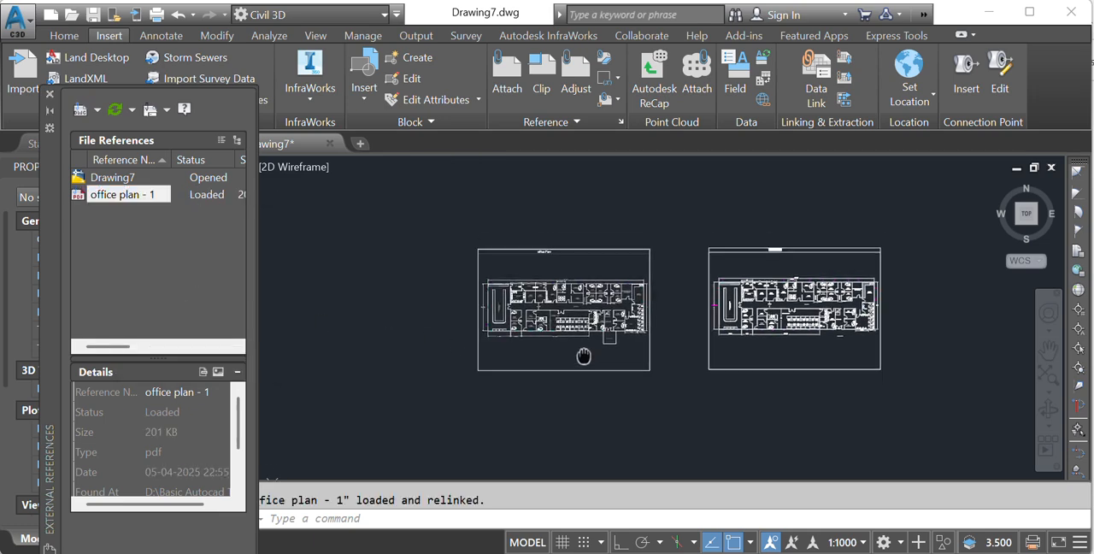
scroll(583, 356, "up", 2)
left_click(565, 373)
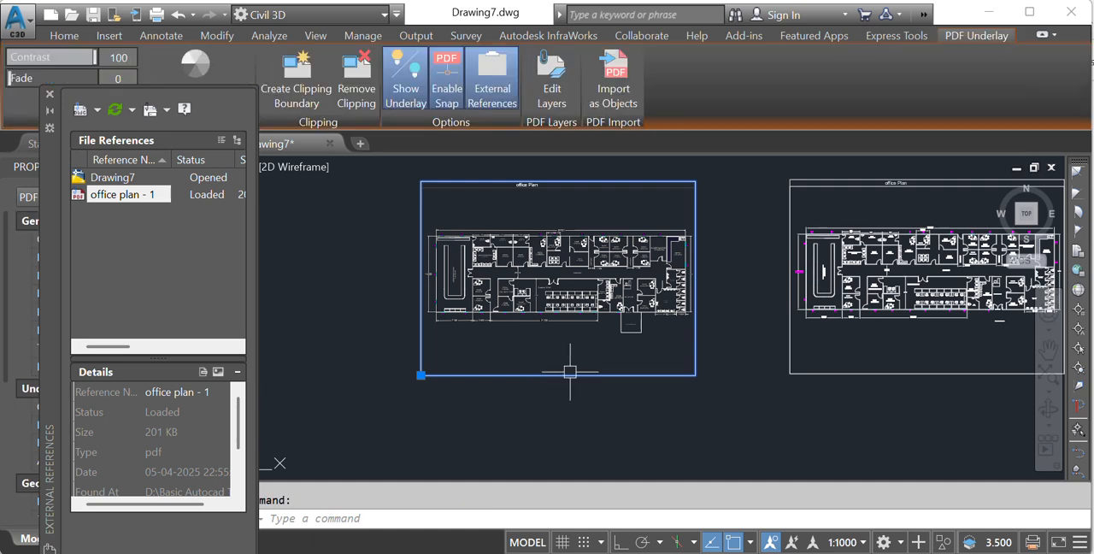
scroll(570, 372, "down", 2)
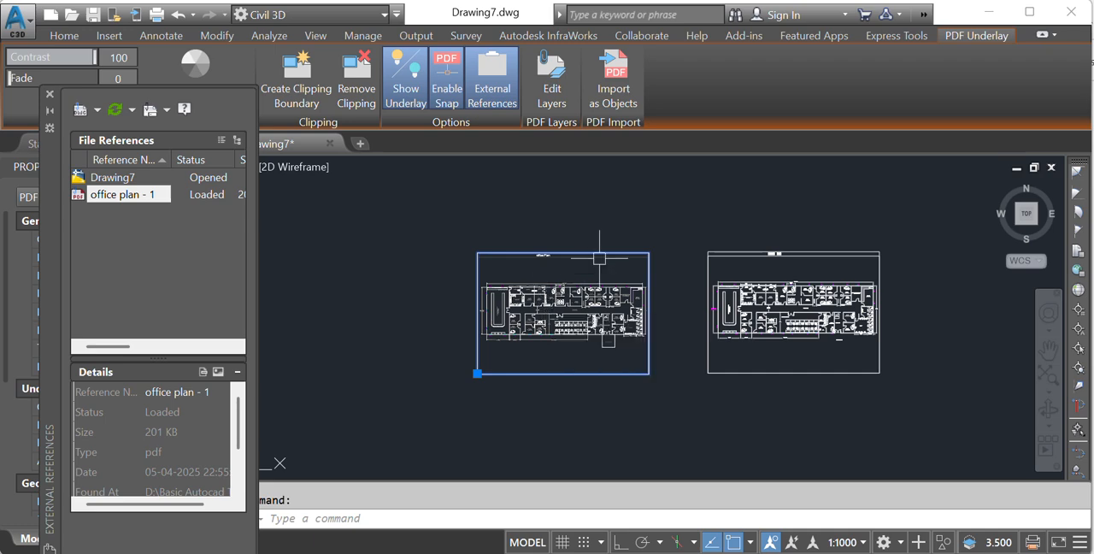
key("Escape")
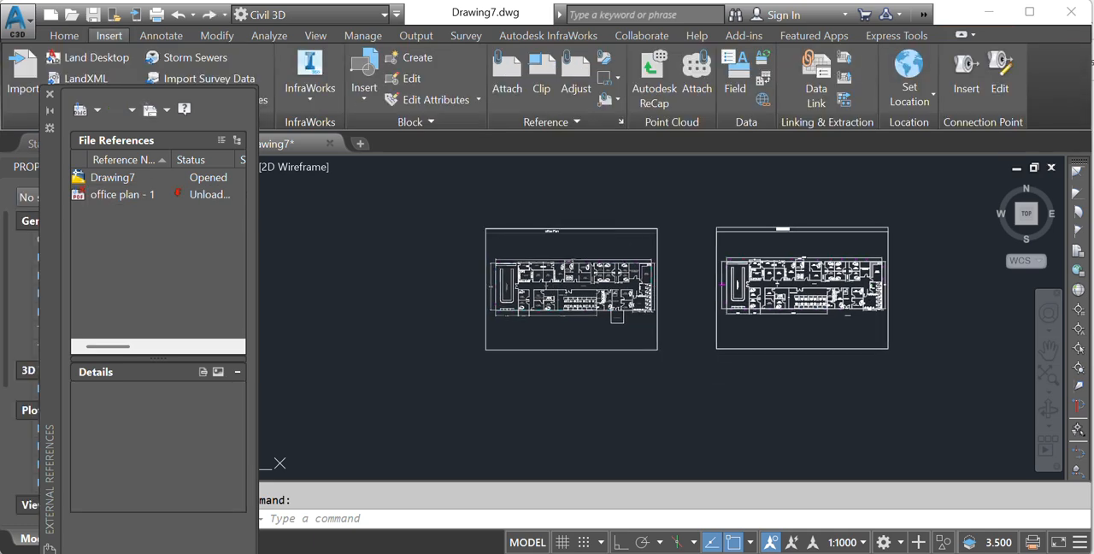
- Detach the office plan - 1 PDF reference from the drawing, check the remaining plan, and undo the detachment
left_click(116, 194)
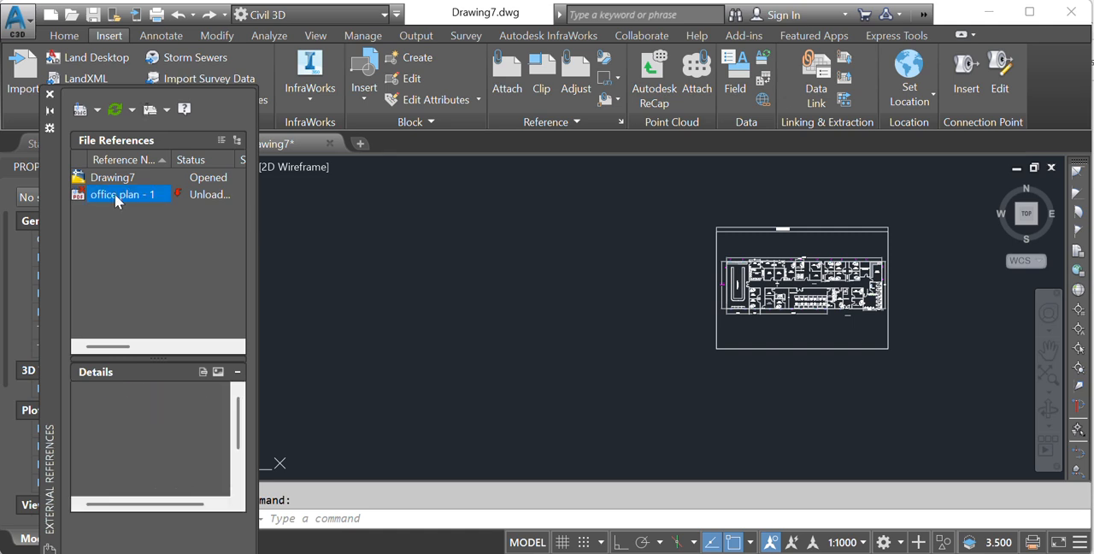
right_click(115, 194)
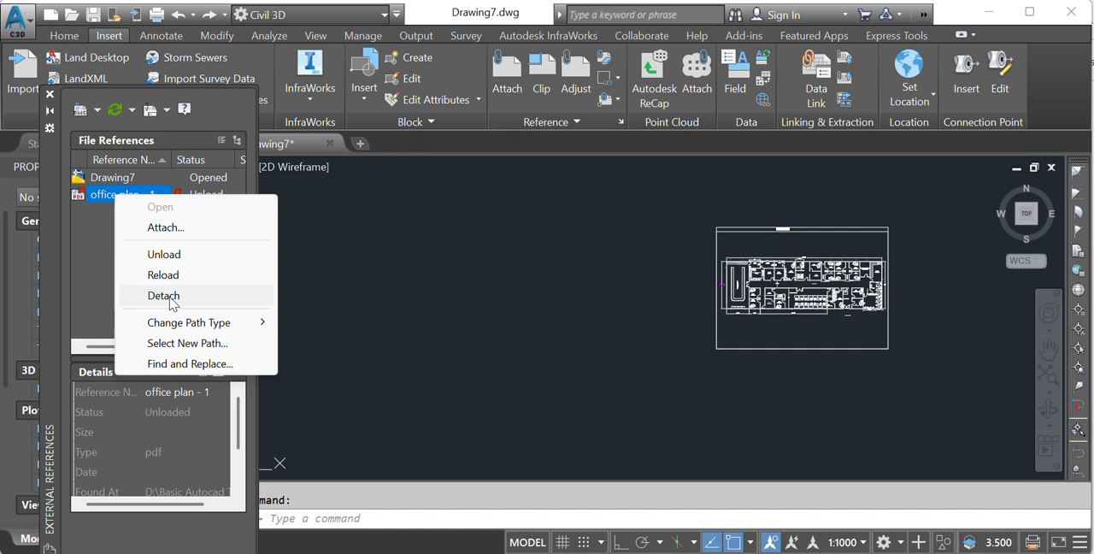
left_click(171, 296)
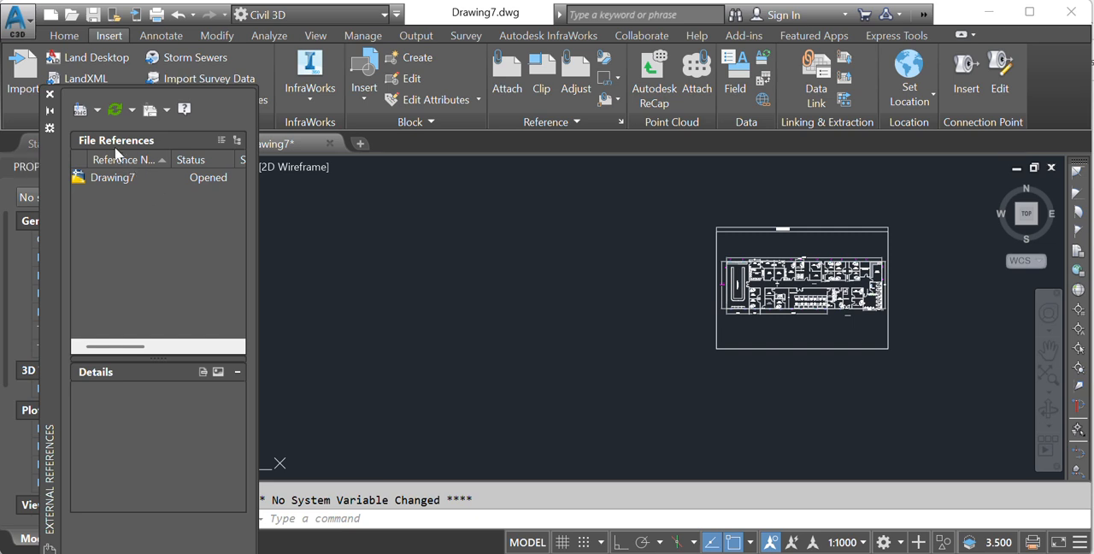
middle_click_drag(592, 324, 437, 329)
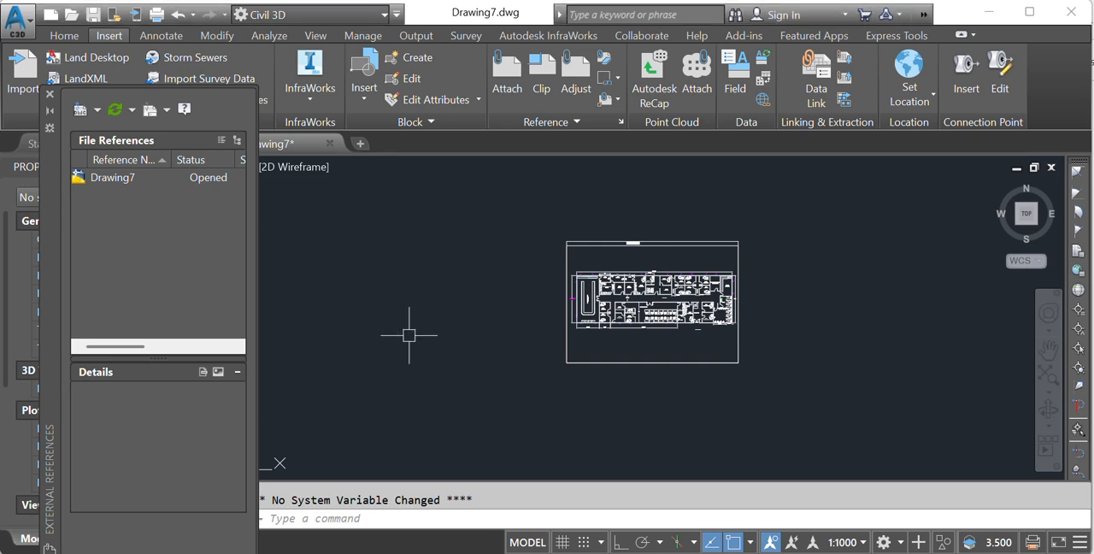
key("ctrl+z")
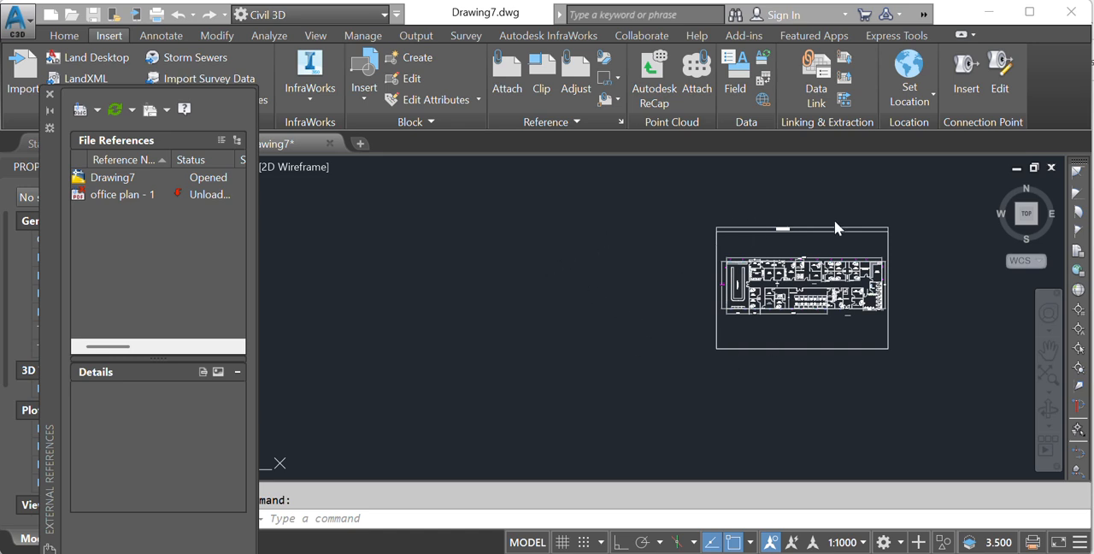
- Check the imported plan on its own and reload the unloaded office plan - 1 PDF reference
middle_click_drag(940, 303, 891, 324)
scroll(774, 313, "up", 2)
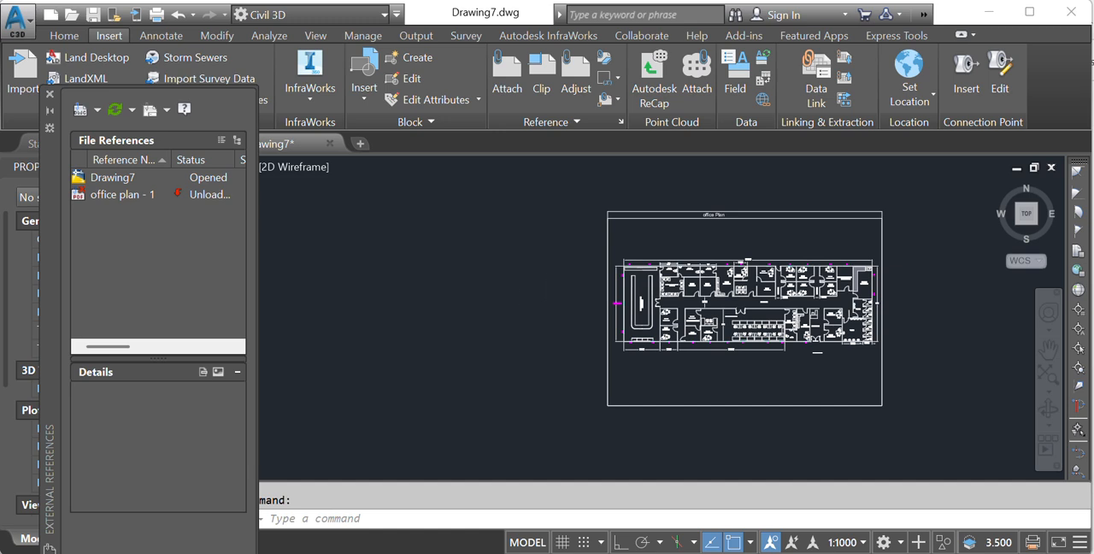
scroll(551, 302, "down", 2)
middle_click_drag(496, 287, 508, 290)
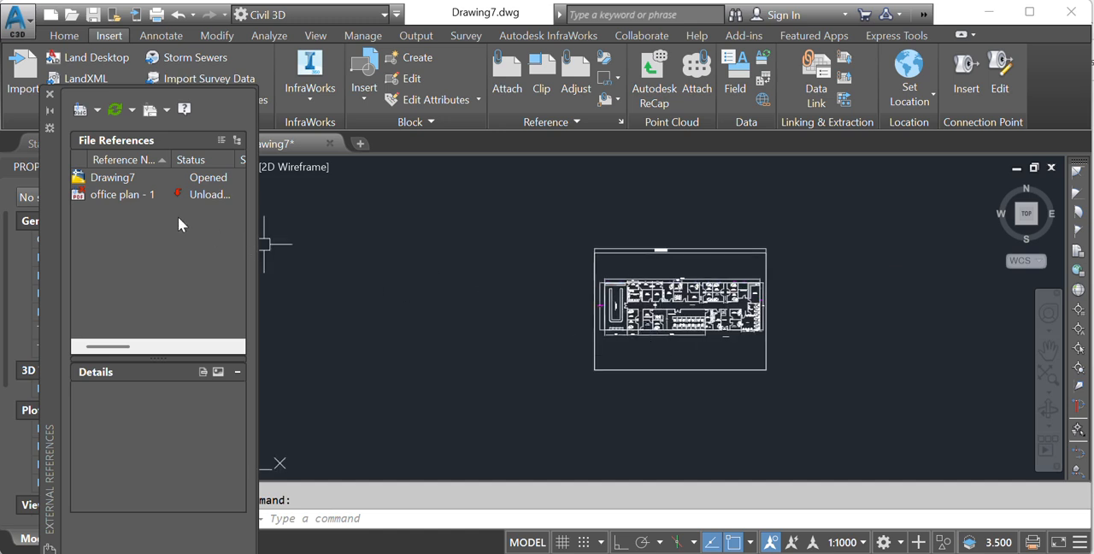
left_click(128, 197)
right_click(127, 197)
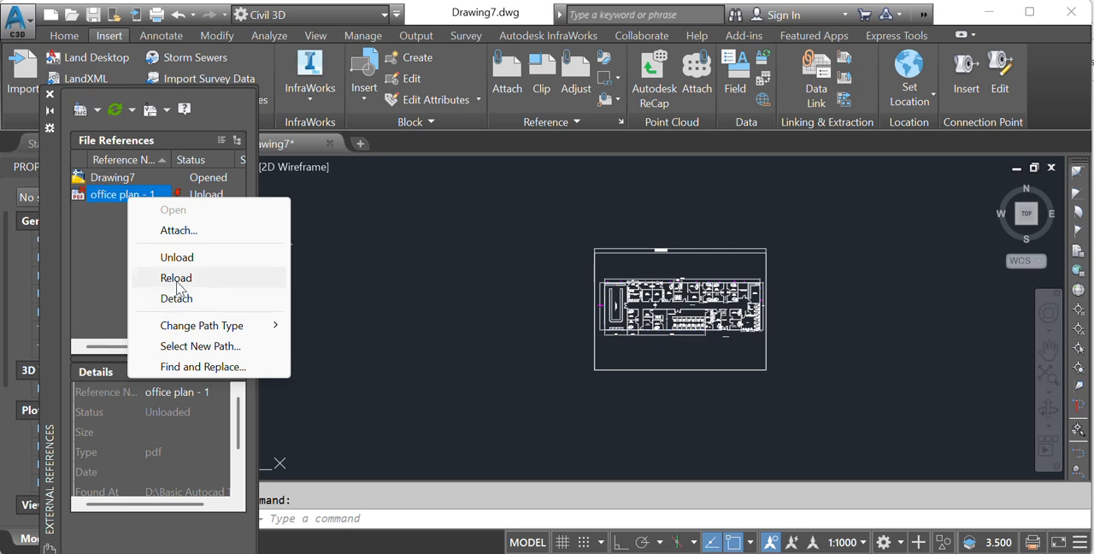
left_click(176, 278)
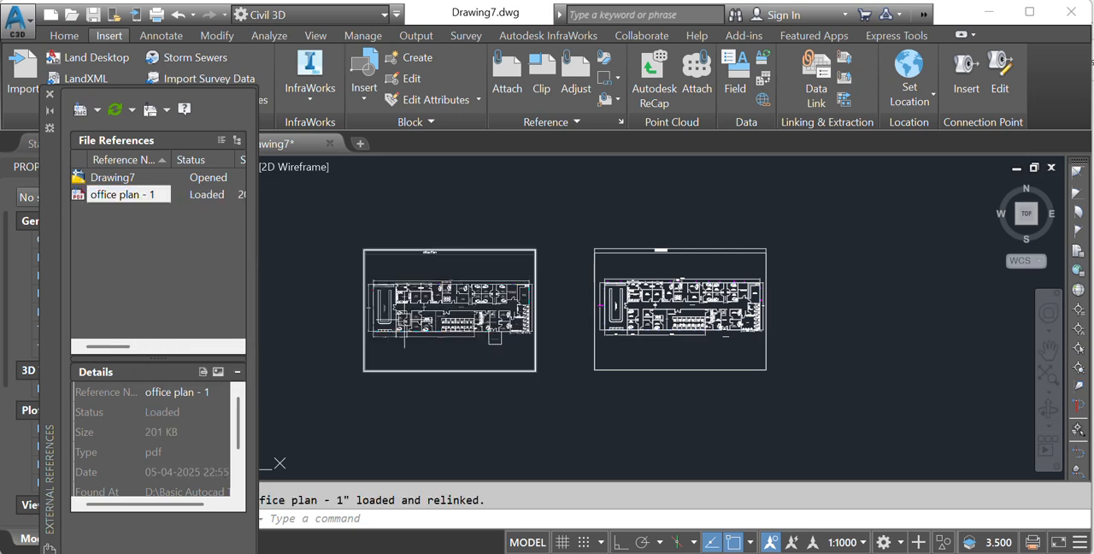
- Compare the reloaded PDF underlay with the moved editable plan, examining the editable plan's rooms, furniture and dimensions up close
middle_click_drag(556, 251, 604, 264)
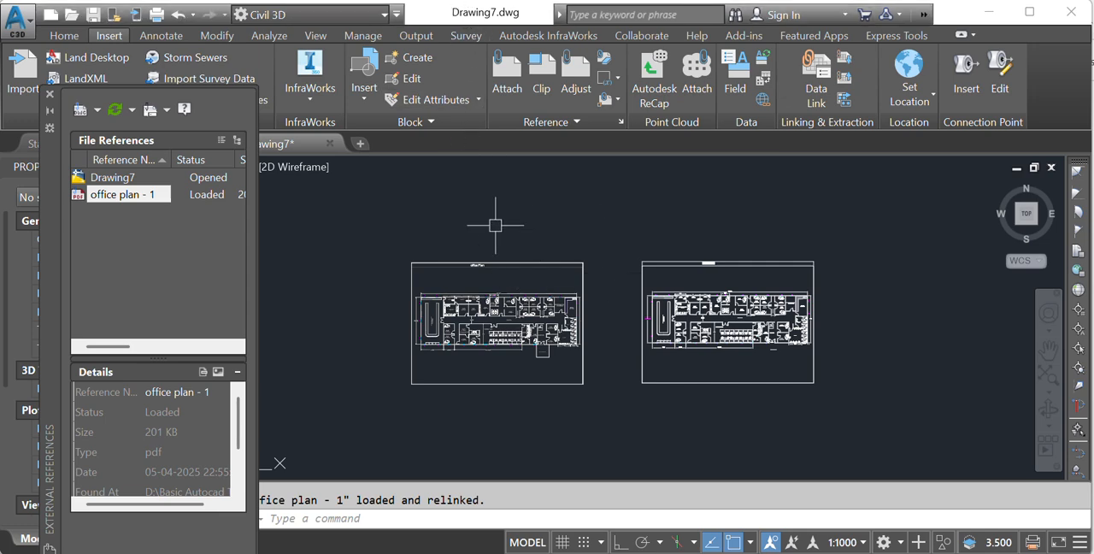
middle_click_drag(625, 231, 520, 222)
scroll(607, 333, "up", 3)
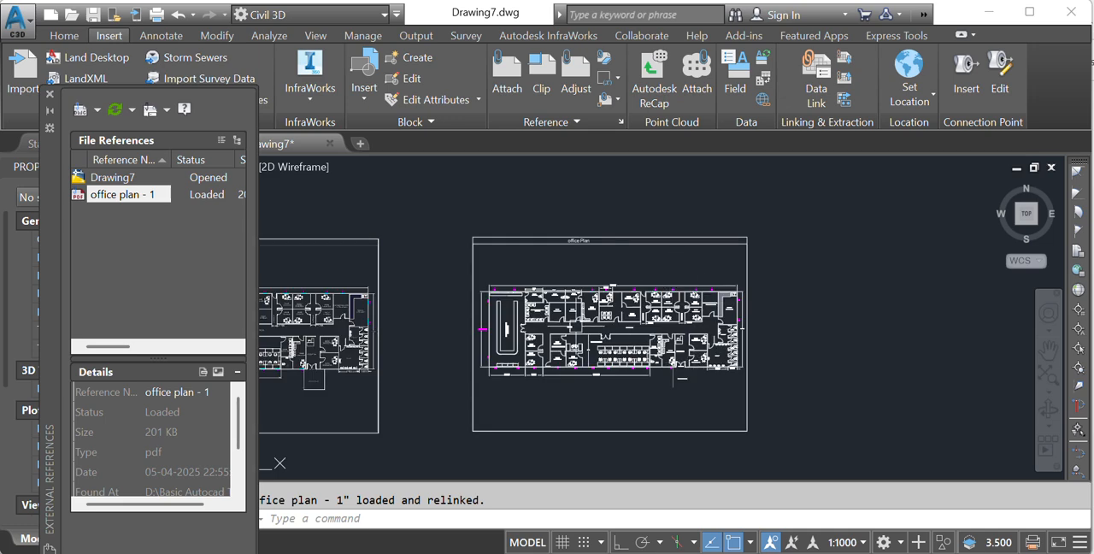
scroll(577, 328, "up", 4)
scroll(570, 325, "down", 1)
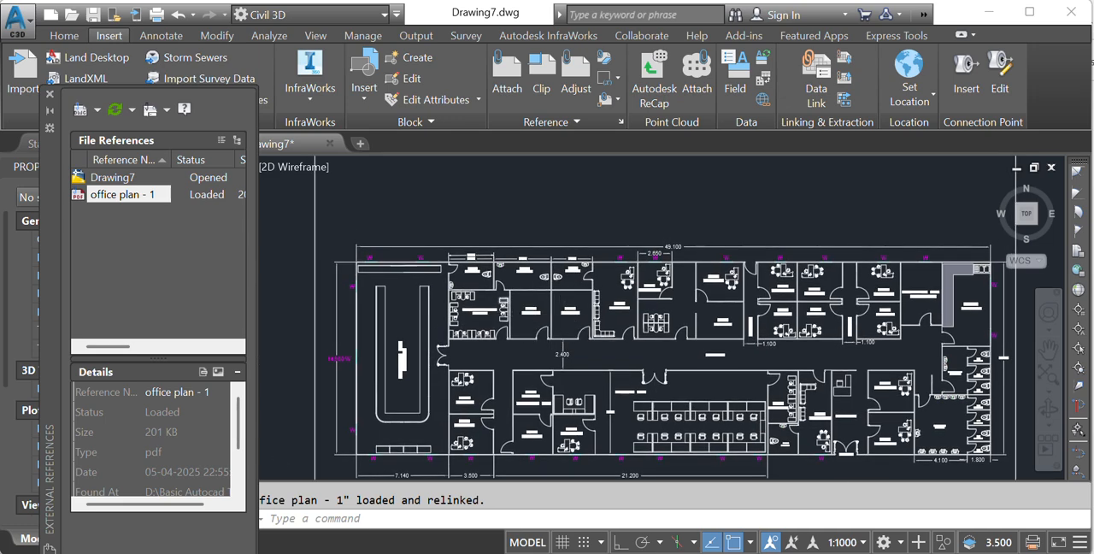
scroll(568, 334, "down", 4)
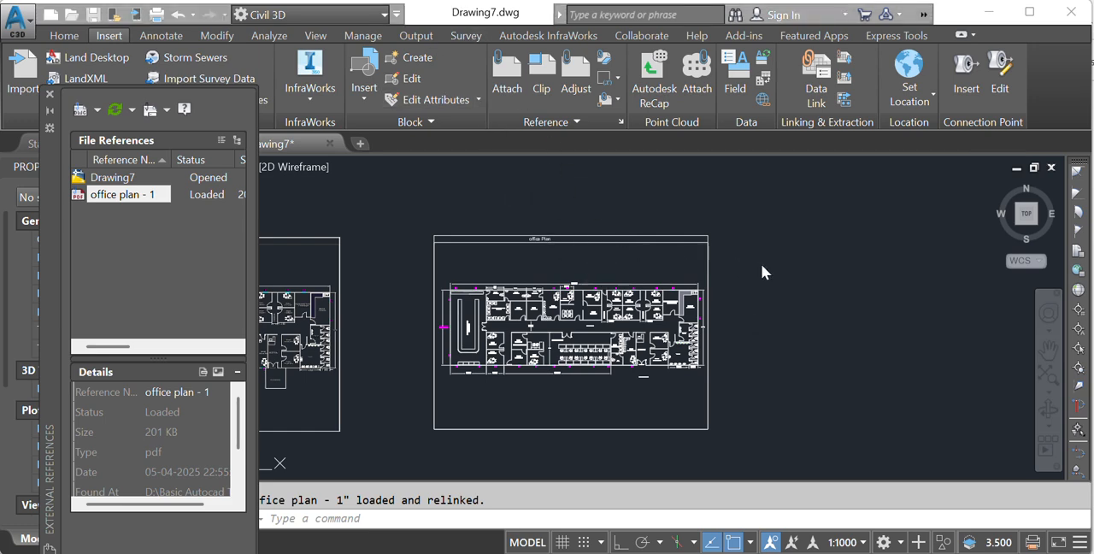
mouse_move(772, 264)
middle_mouse_down()
mouse_move(781, 305)
mouse_move(778, 265)
middle_mouse_up()
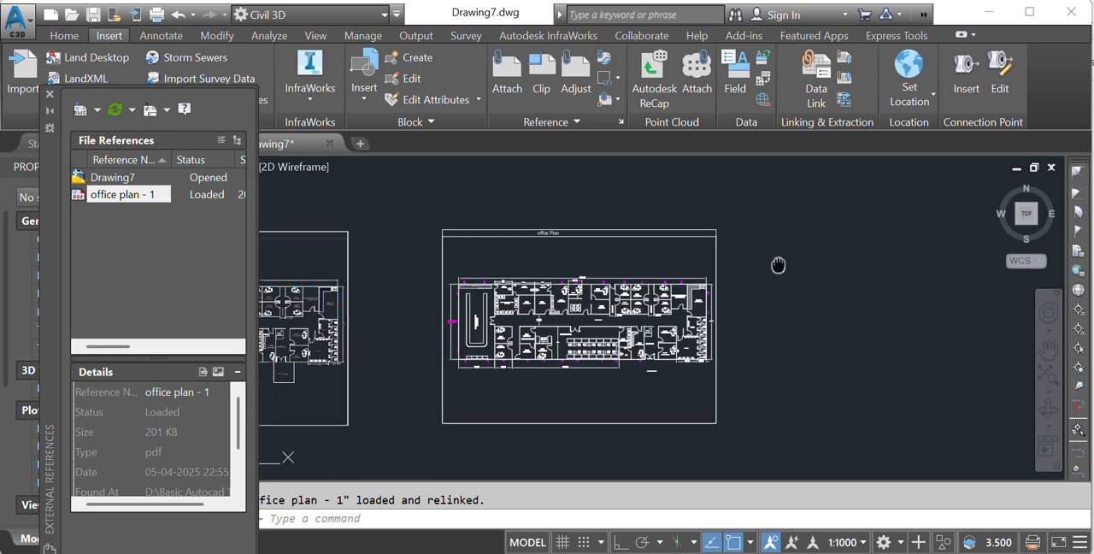
scroll(788, 282, "down", 2)
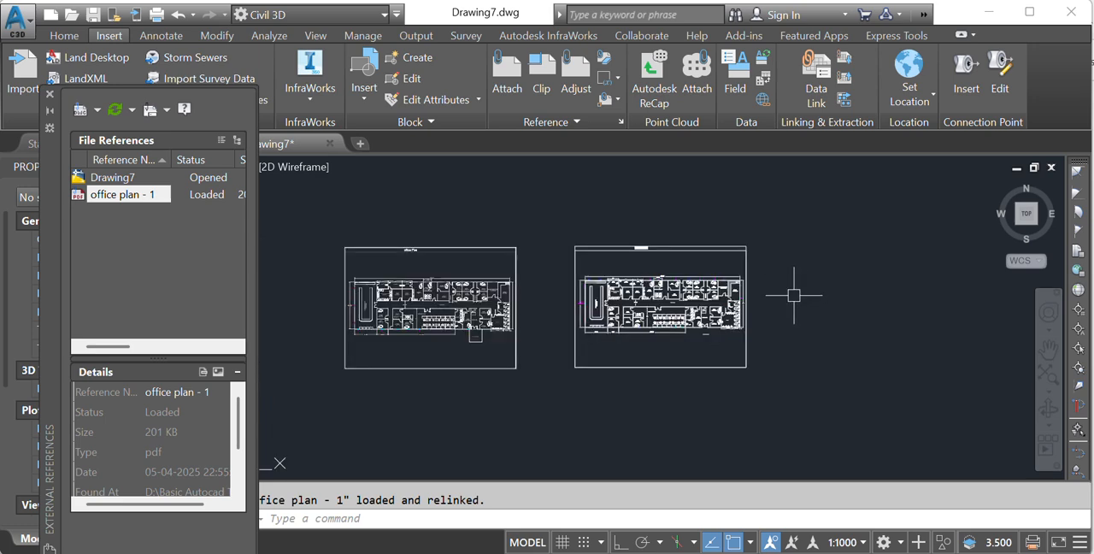
scroll(806, 297, "up", 2)
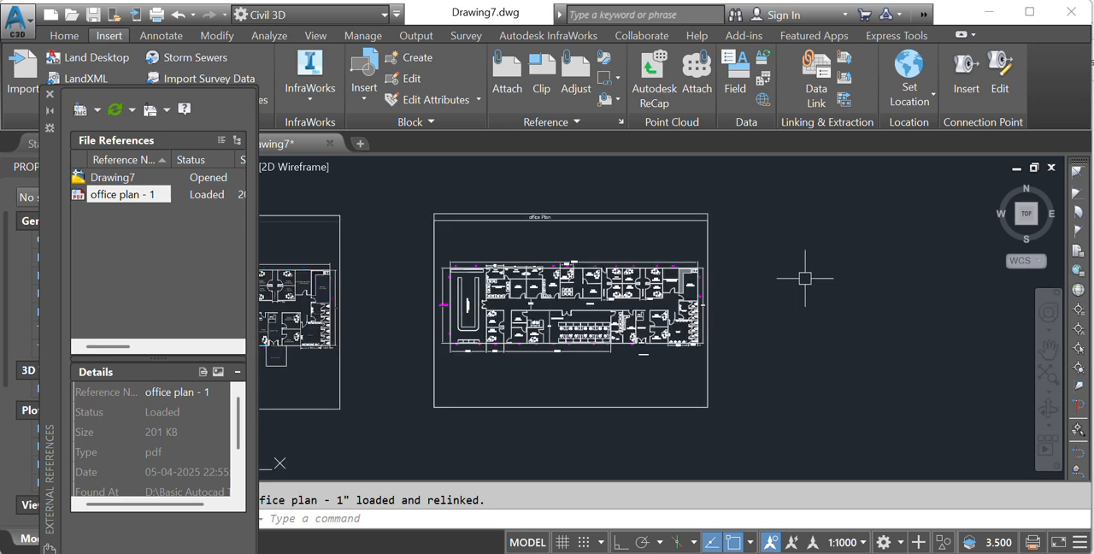
middle_click_drag(803, 300, 808, 312)
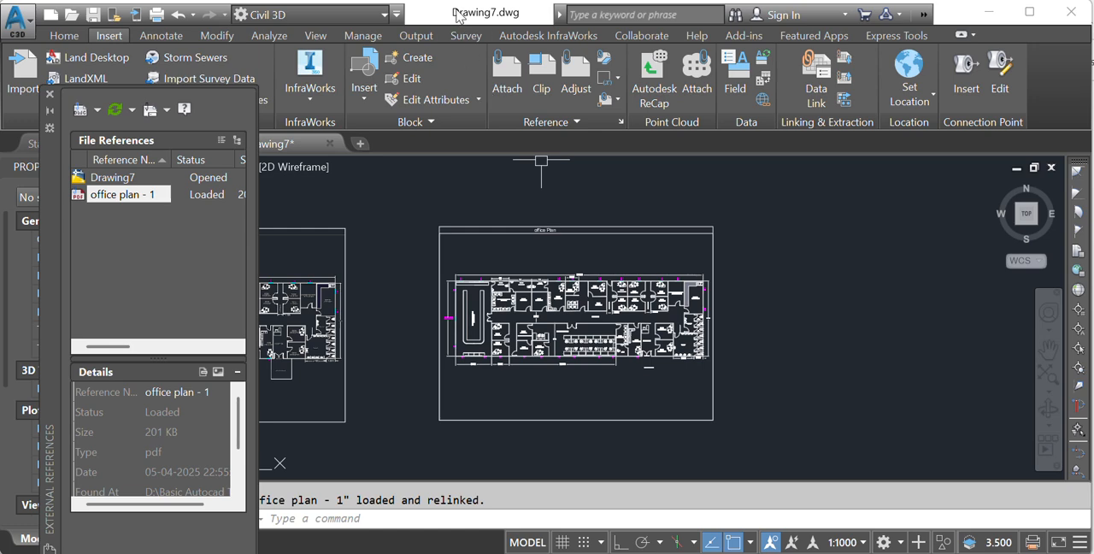